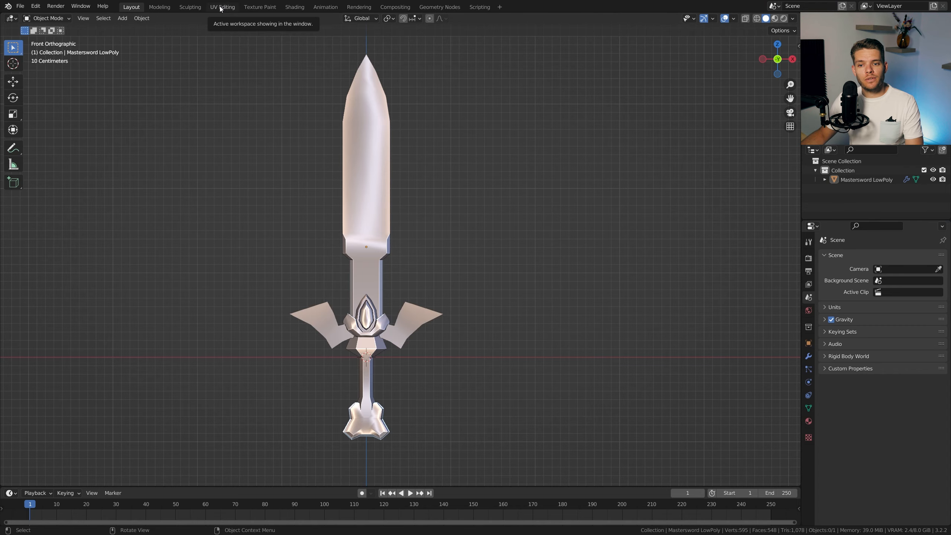
- Switch to the UV Editing workspace
click(222, 7)
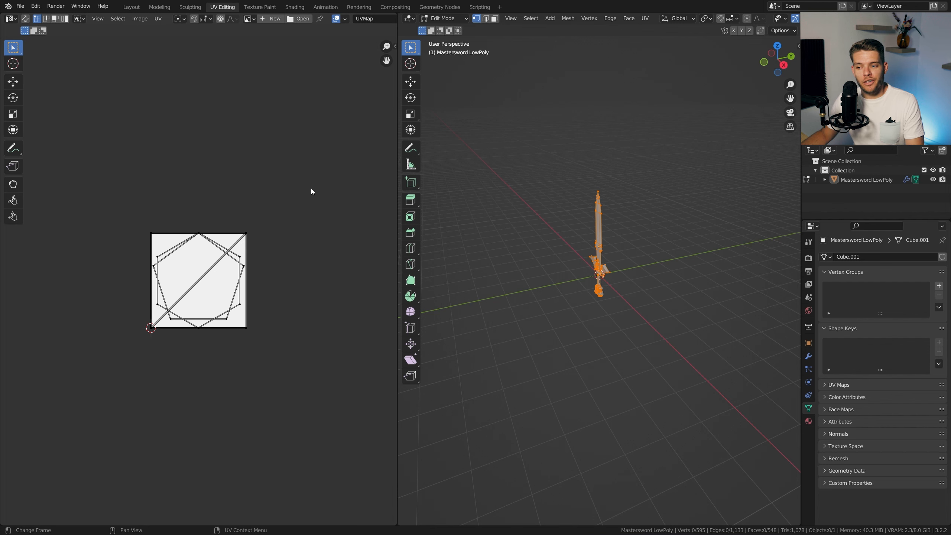
scroll(660, 392, up, 4)
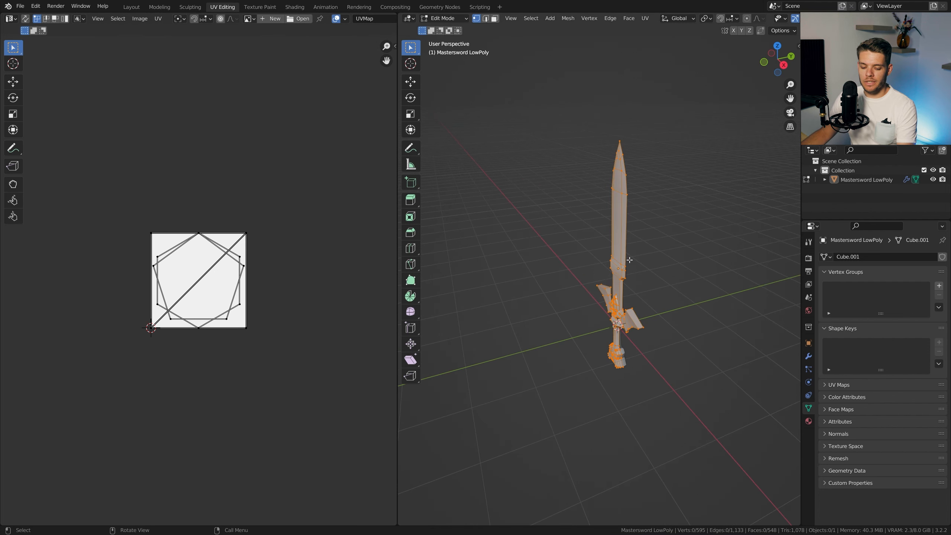
middle_drag(629, 259, 559, 287)
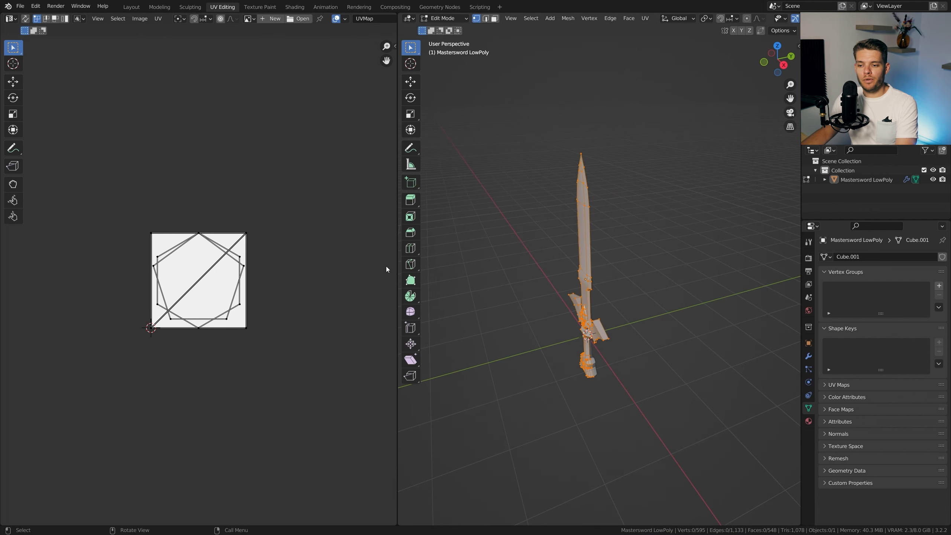
scroll(176, 262, up, 3)
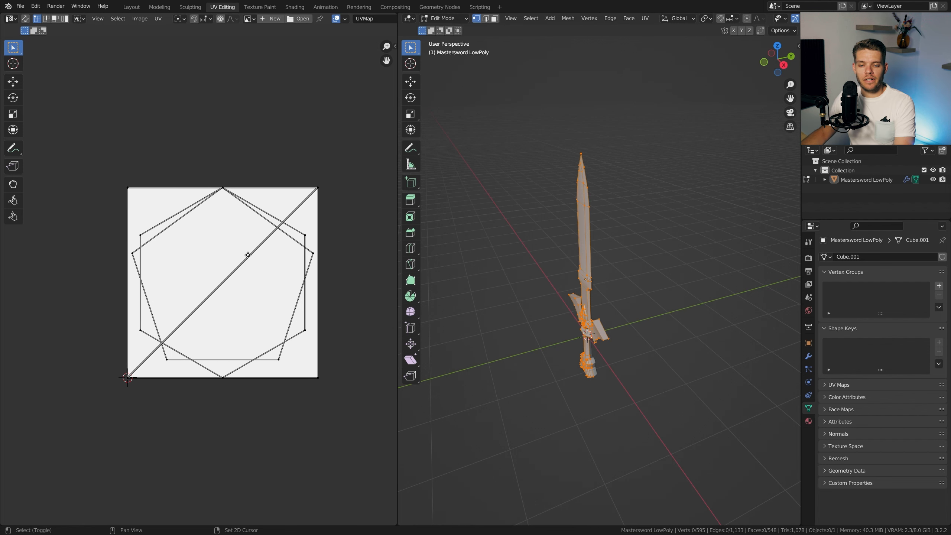
shift+middle_drag(248, 255, 241, 242)
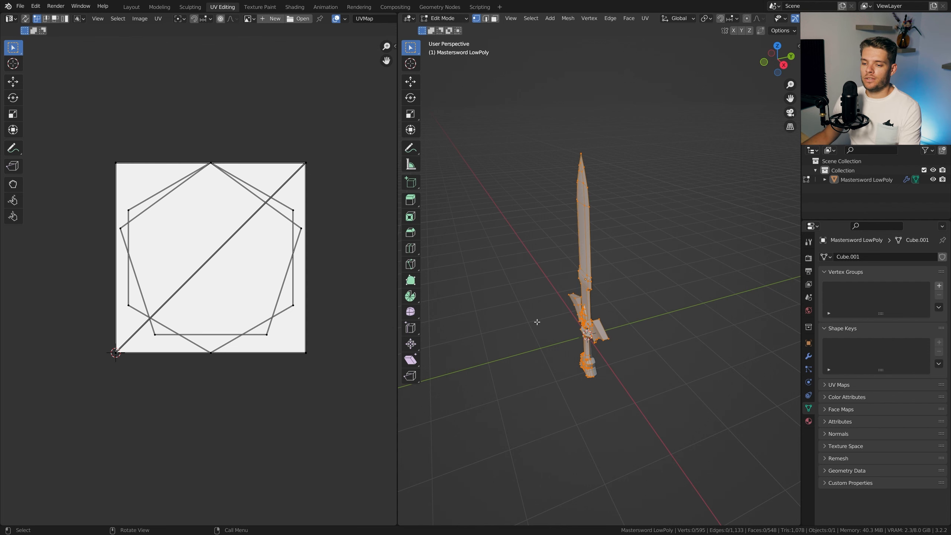
middle_drag(537, 322, 577, 337)
scroll(619, 334, up, 2)
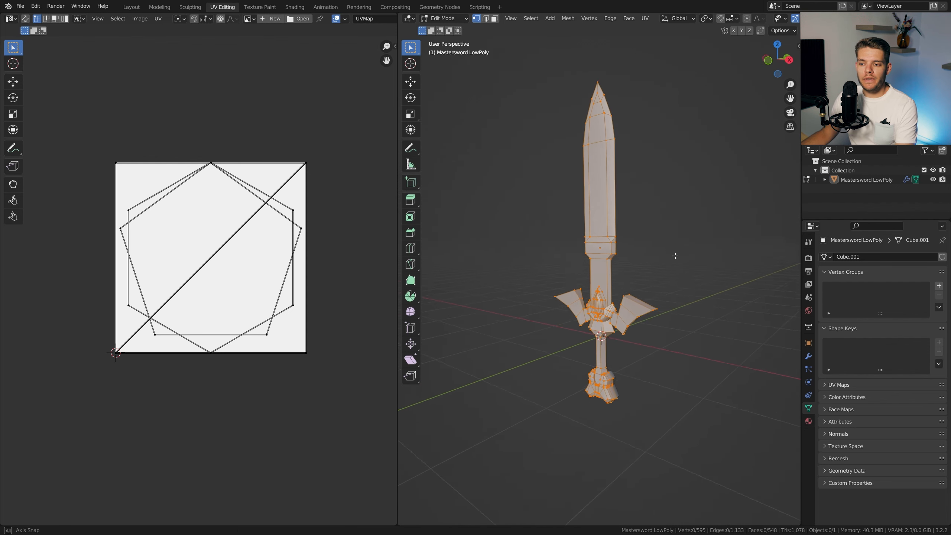
shift+middle_drag(668, 230, 644, 230)
- In edge selection mode, select the edge path down one side of the blade from its tip and mark it as a seam
click(663, 178)
key(2)
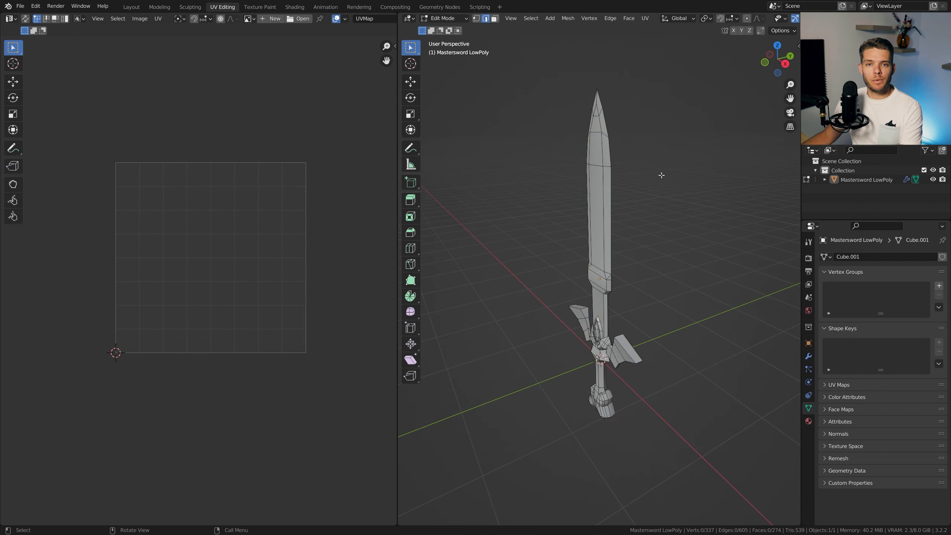
click(602, 97)
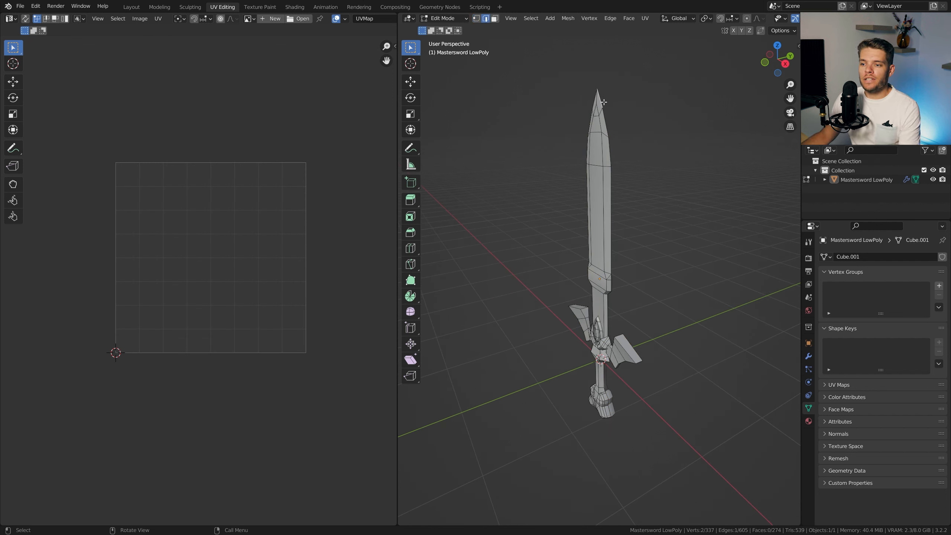
ctrl+click(608, 304)
middle_drag(589, 153, 584, 173)
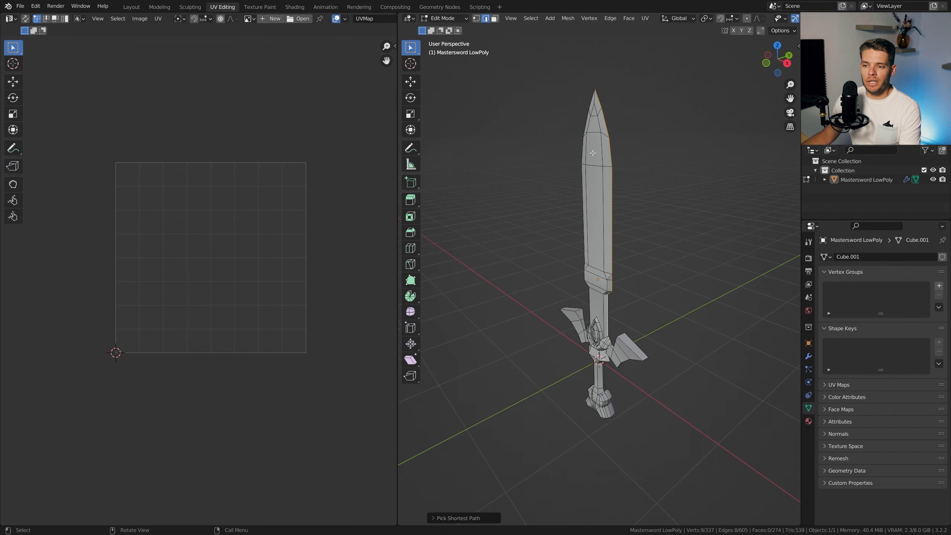
key(ctrl+e)
click(584, 175)
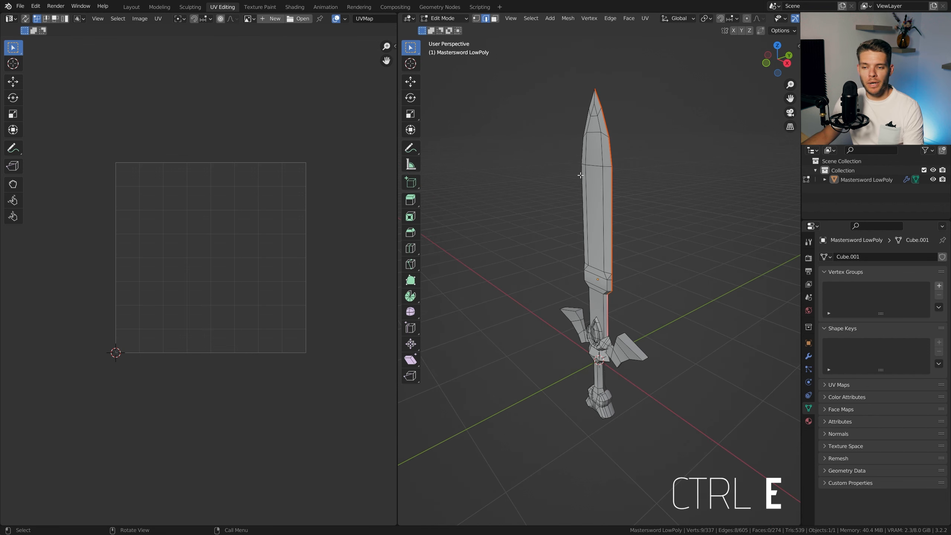
- Select the entire sword mesh and unwrap it with the standard Unwrap method
key(a)
key(u)
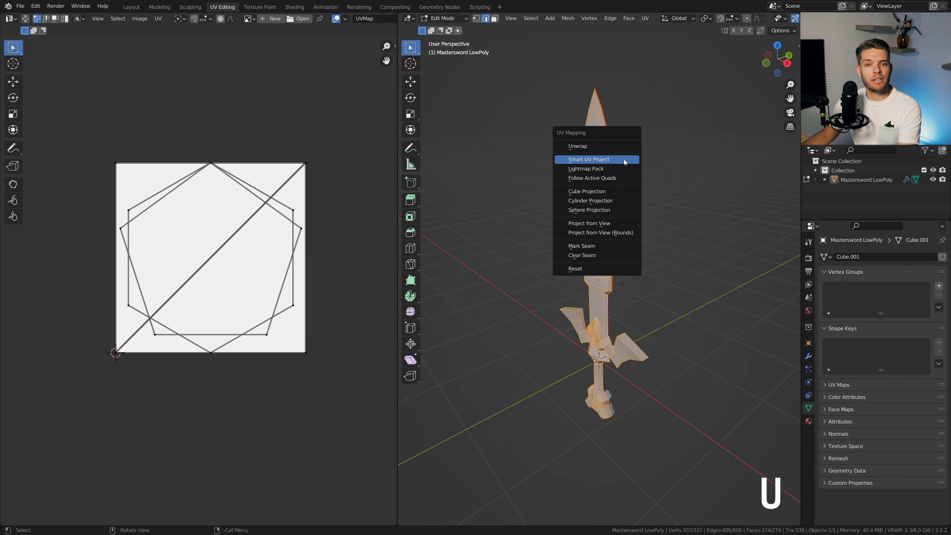
click(623, 147)
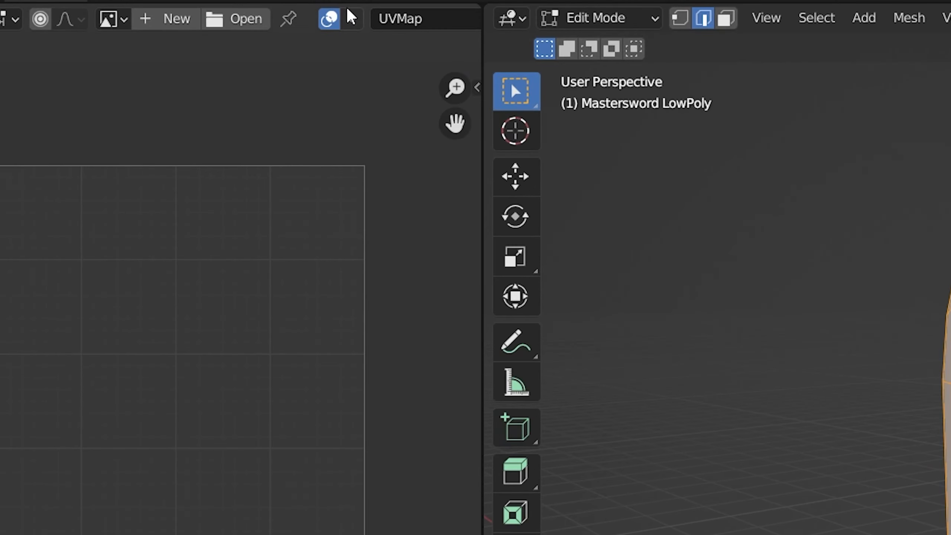
- Turn on the Display Stretch overlay for the UV layout
click(345, 19)
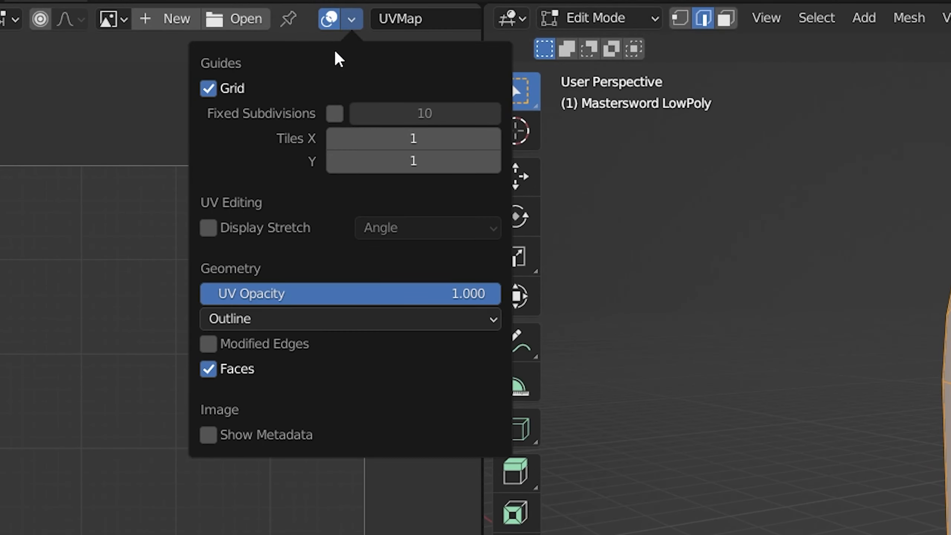
click(208, 229)
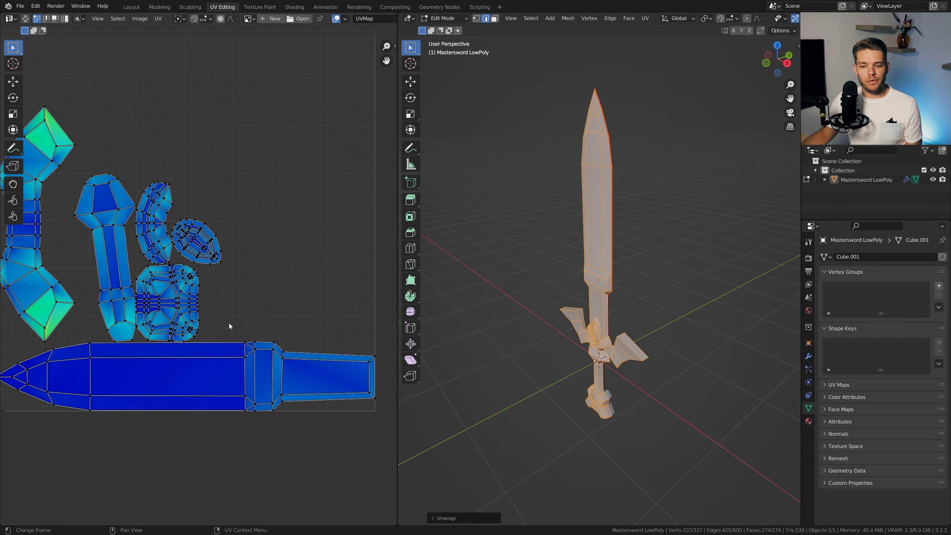
middle_drag(144, 421, 168, 378)
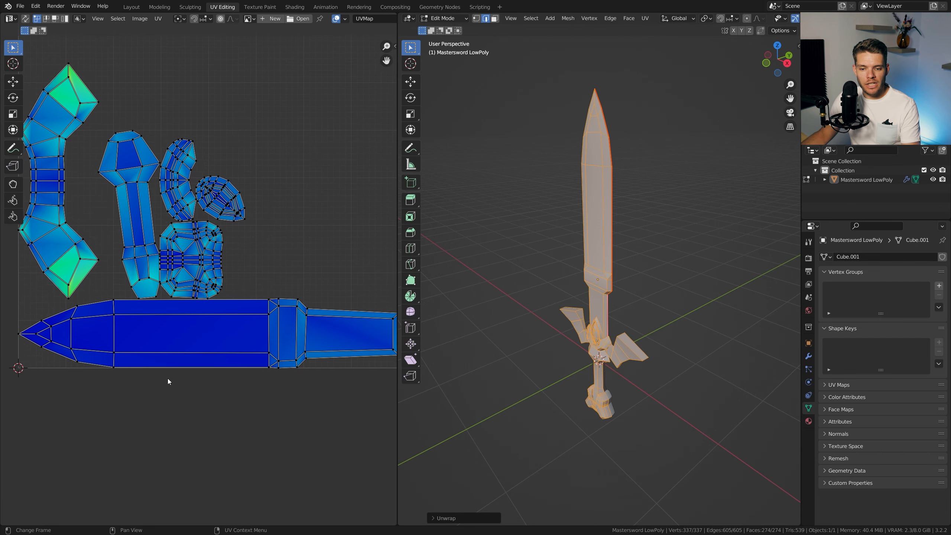
- Try moving the tip vertex of the curved guard's UV island to test the stretch colouring, and undo the move
click(68, 68)
middle_drag(120, 75, 137, 115)
key(g)
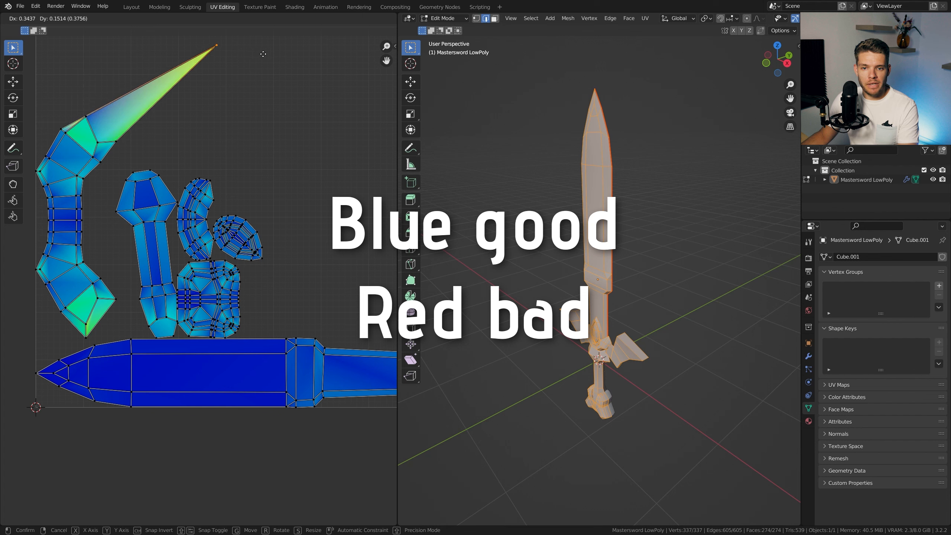
click(40, 159)
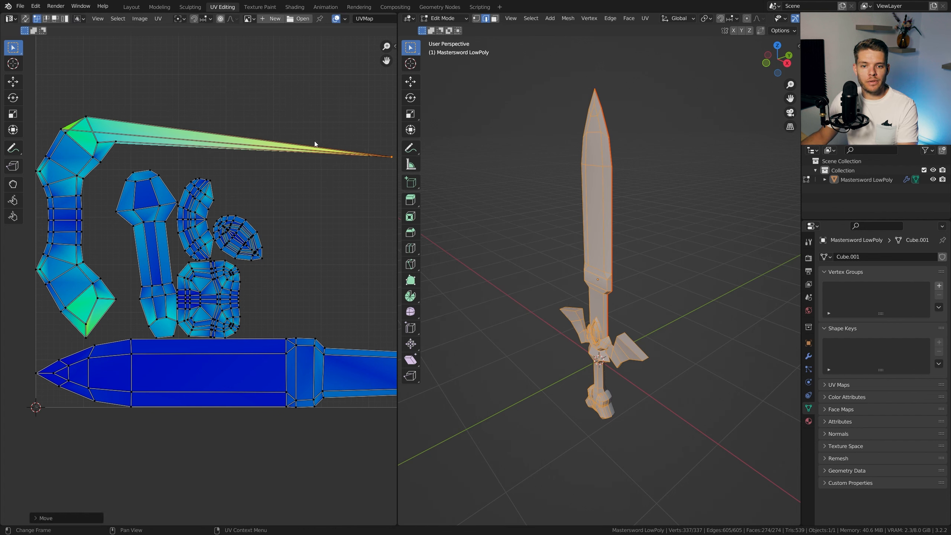
key(ctrl+z)
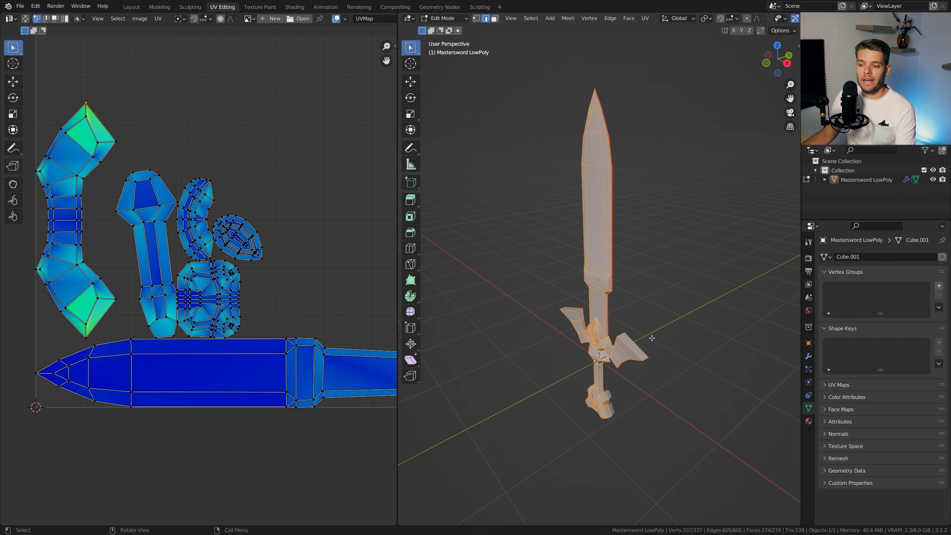
- Clear the seams from the whole sword mesh in the front view
scroll(608, 332, up, 3)
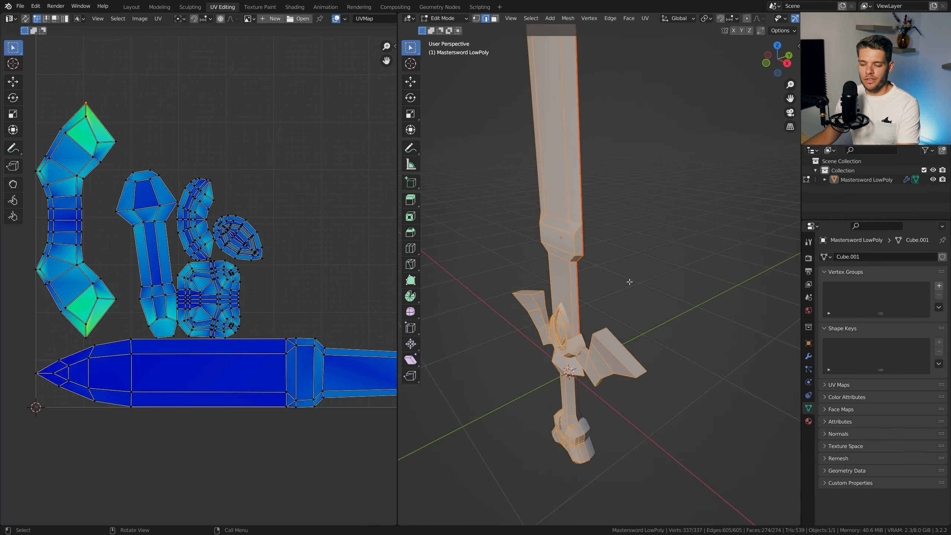
key(KP_1)
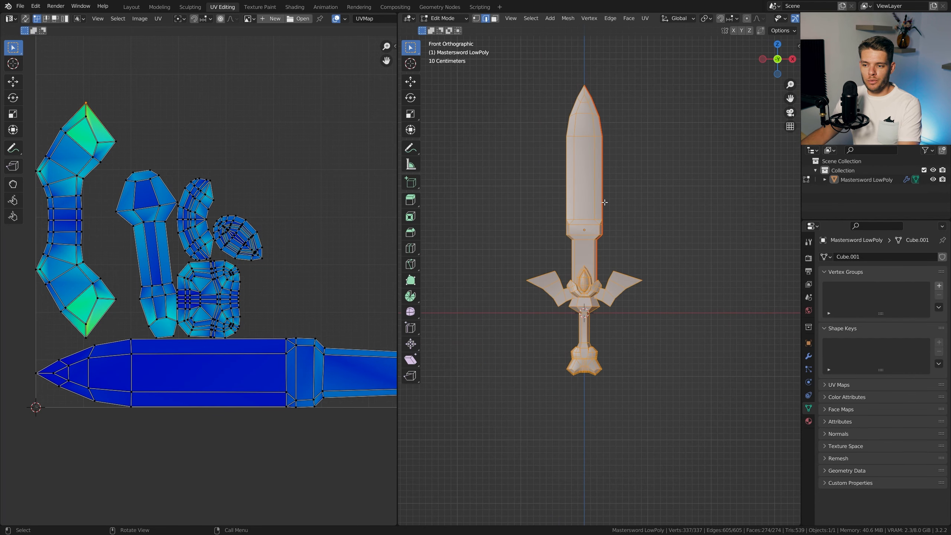
key(ctrl+e)
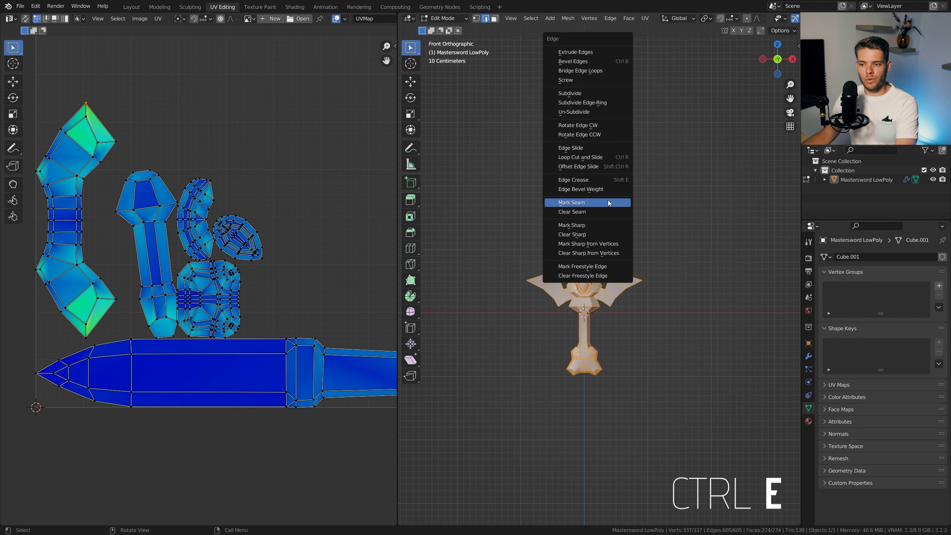
click(608, 203)
shift+middle_drag(608, 203, 625, 225)
key(u)
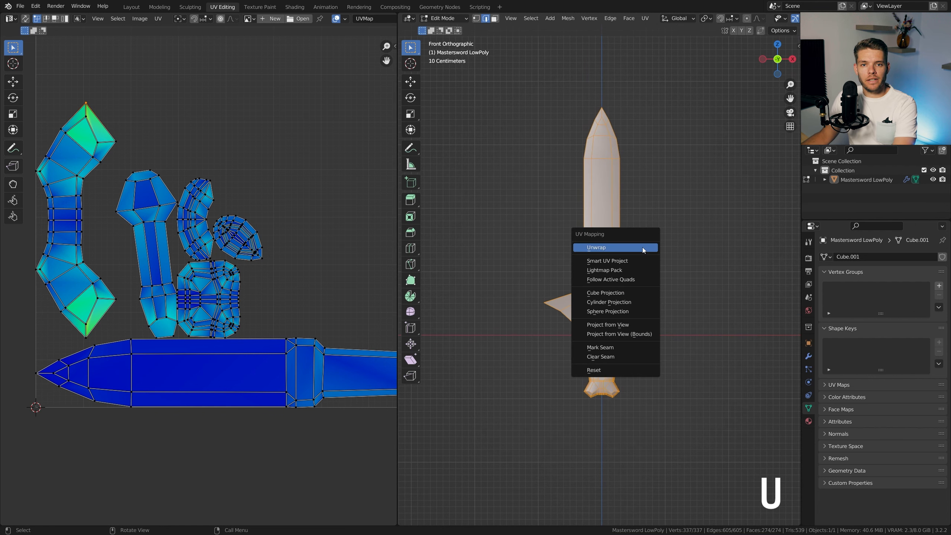
click(630, 262)
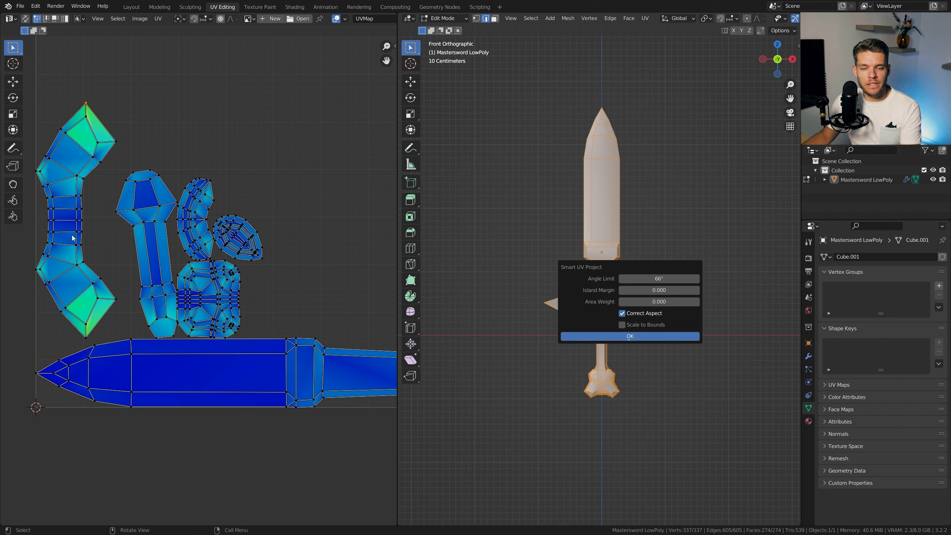
key(Escape)
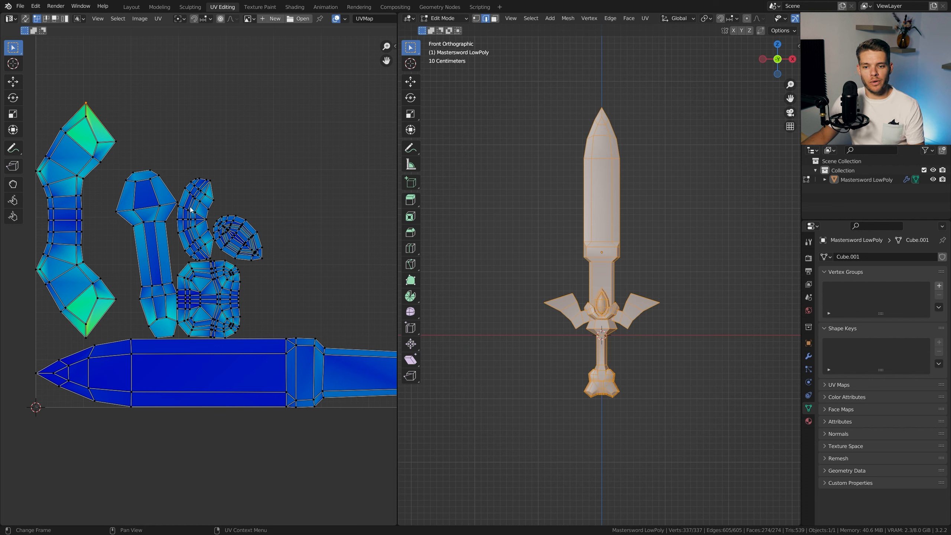
- Unwrap the sword with Smart UV Project using a 66° angle limit, 0.050 island margin and 0.080 area weight
key(u)
click(576, 274)
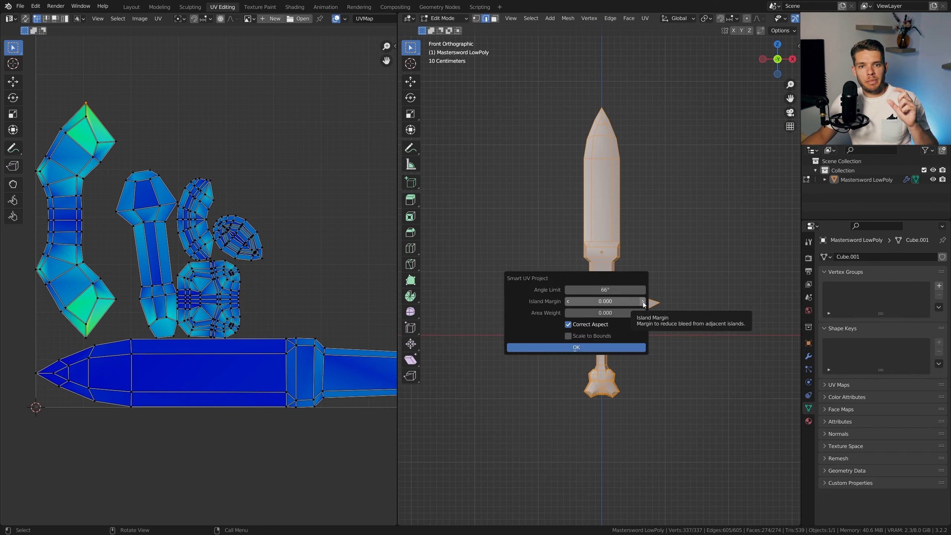
click(643, 302)
click(643, 302)
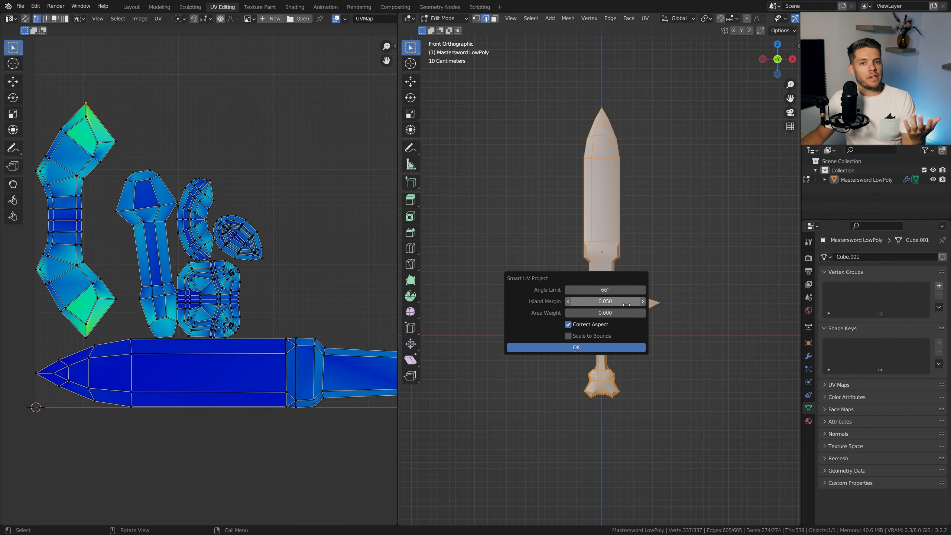
click(644, 313)
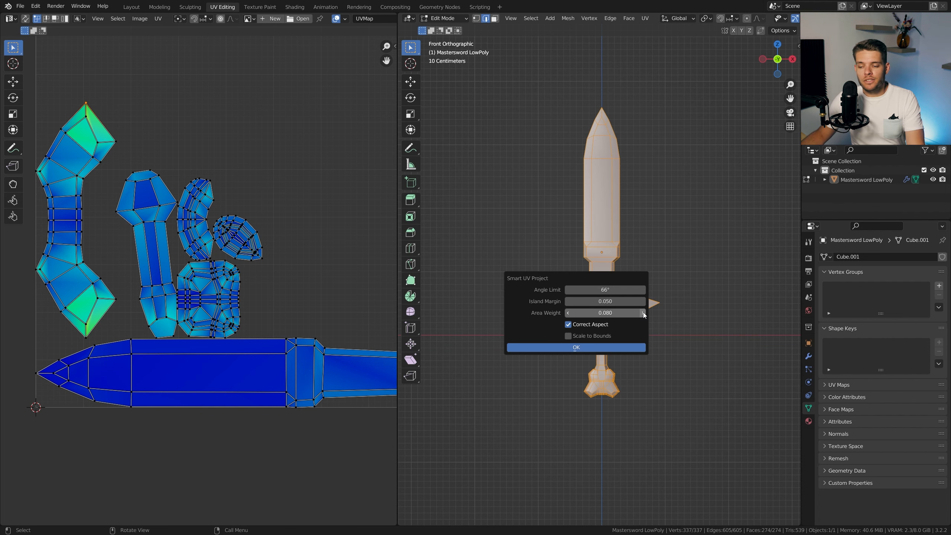
click(592, 348)
scroll(326, 262, down, 2)
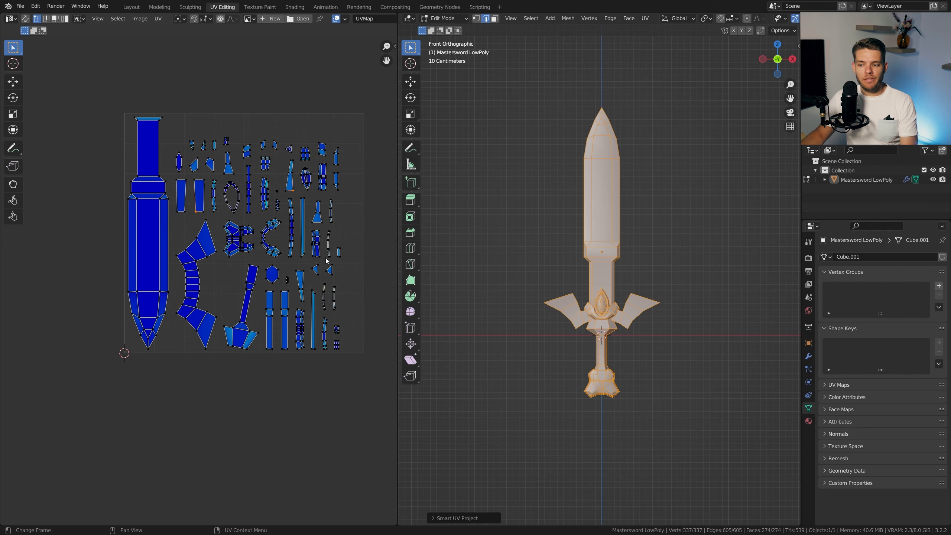
scroll(297, 242, up, 1)
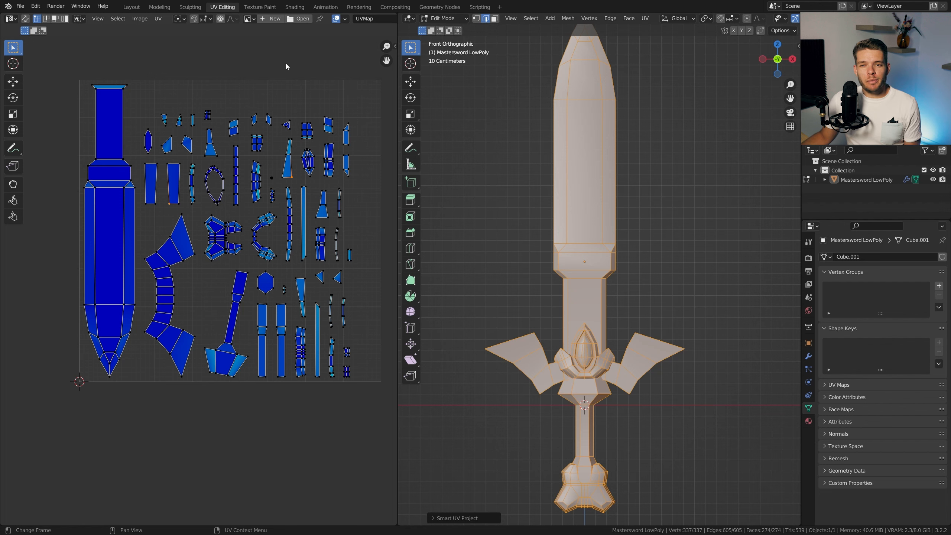
- In the Texture Paint workspace, add a Base Color texture slot of 2048 x 2048 px with alpha turned off
click(257, 8)
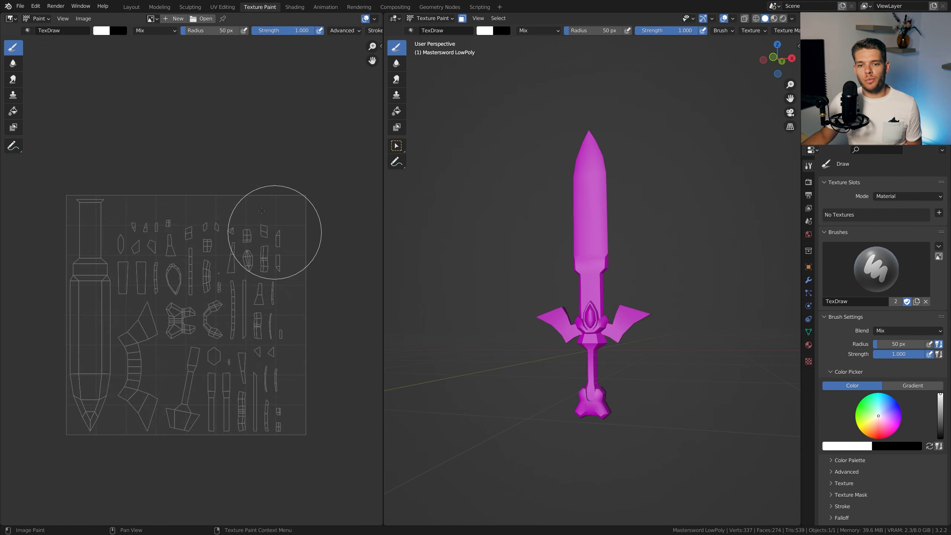
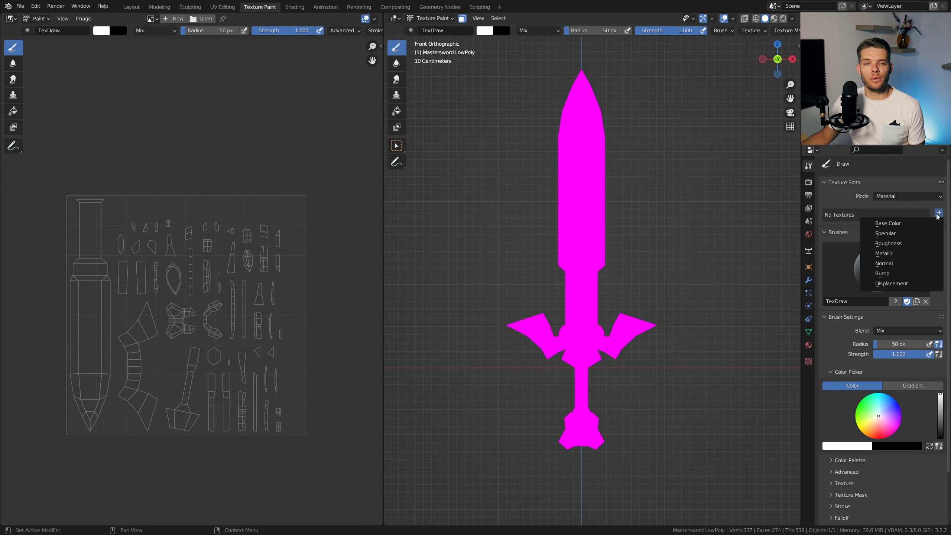
click(917, 224)
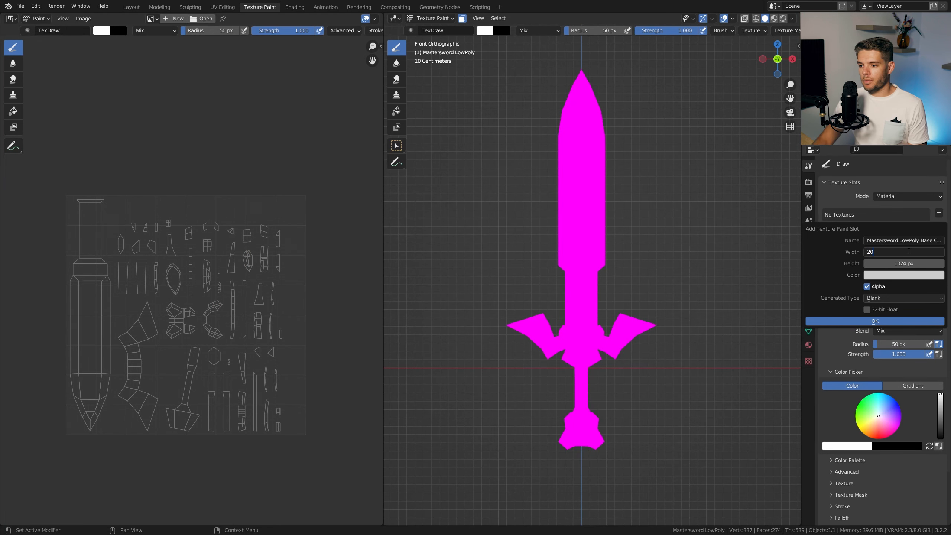
text(48)
key(Tab)
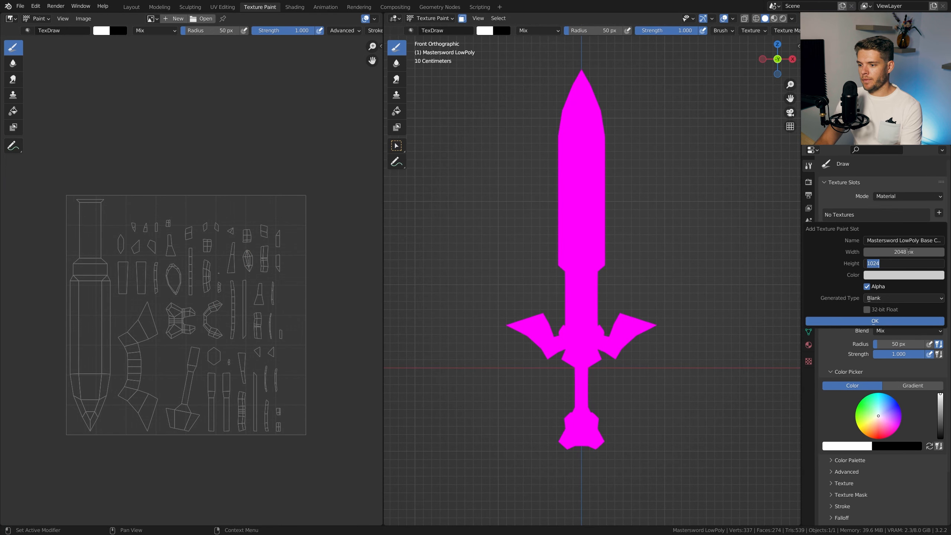
text(2048)
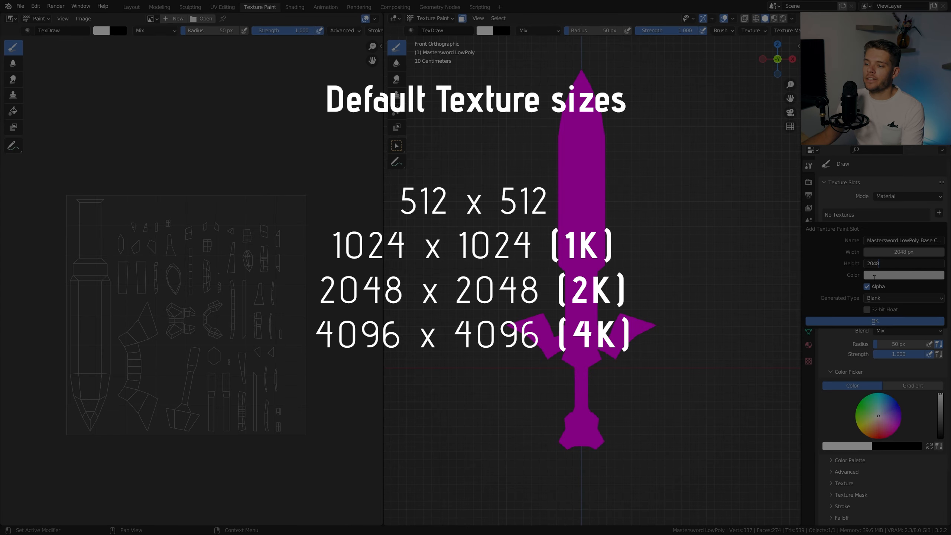
key(Return)
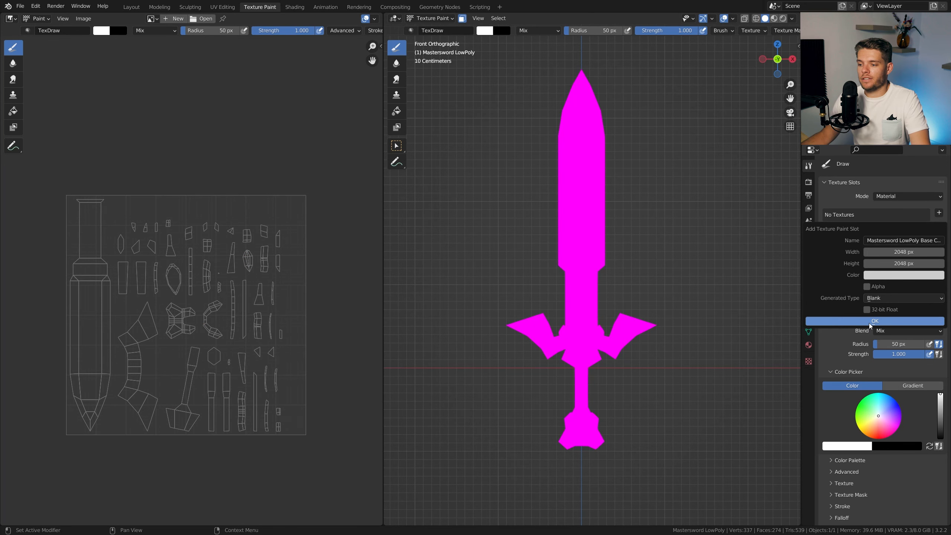
click(870, 323)
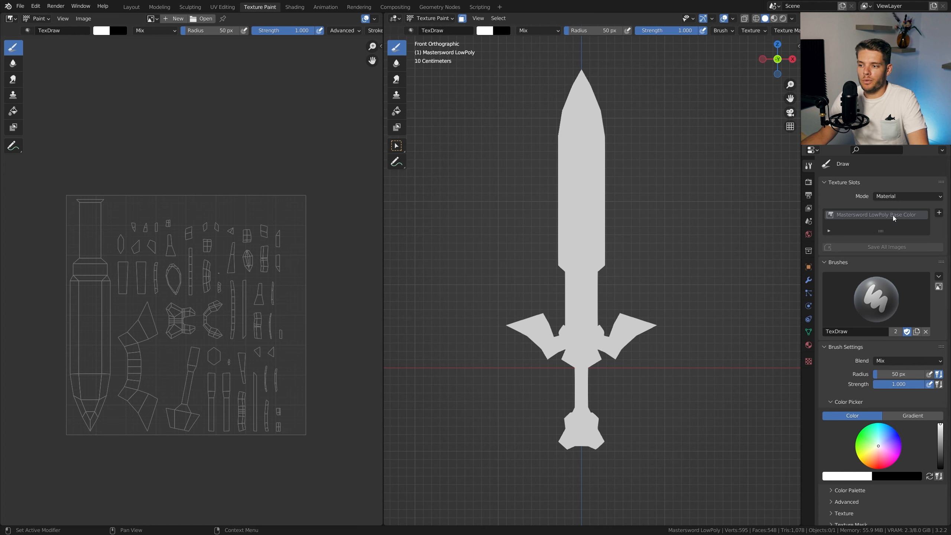
- Set the brush colour to red (H 0.988, S 1.000, V 1.000) and paint test strokes across the blade
click(485, 30)
click(516, 106)
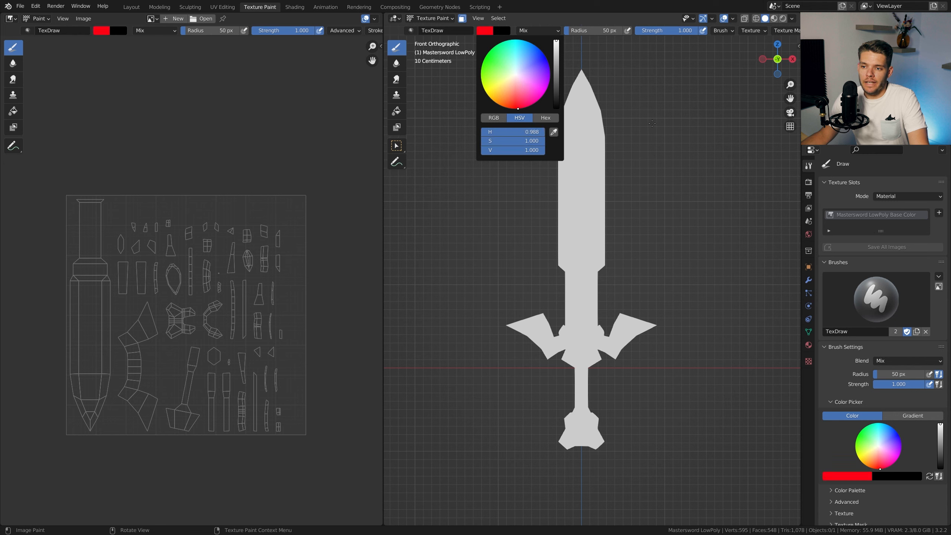
drag(505, 215, 694, 174)
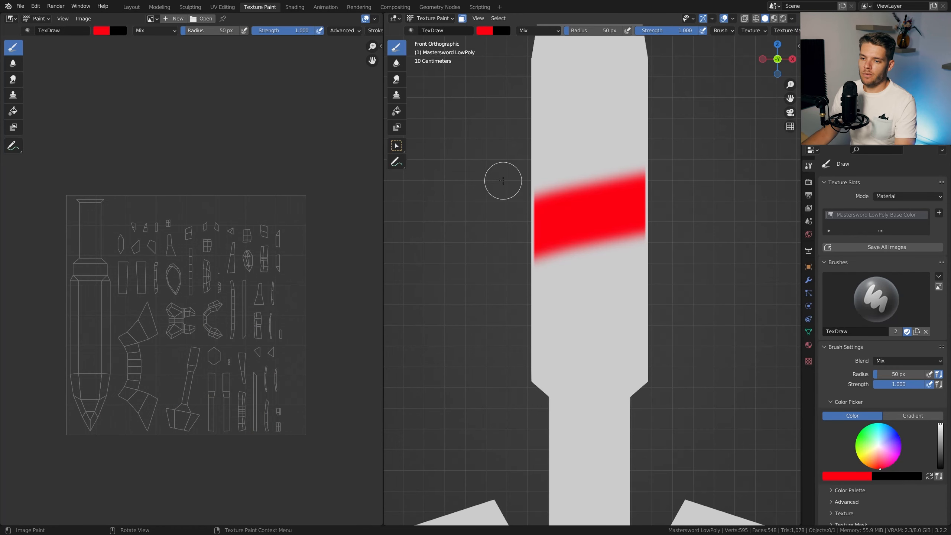
drag(503, 181, 691, 175)
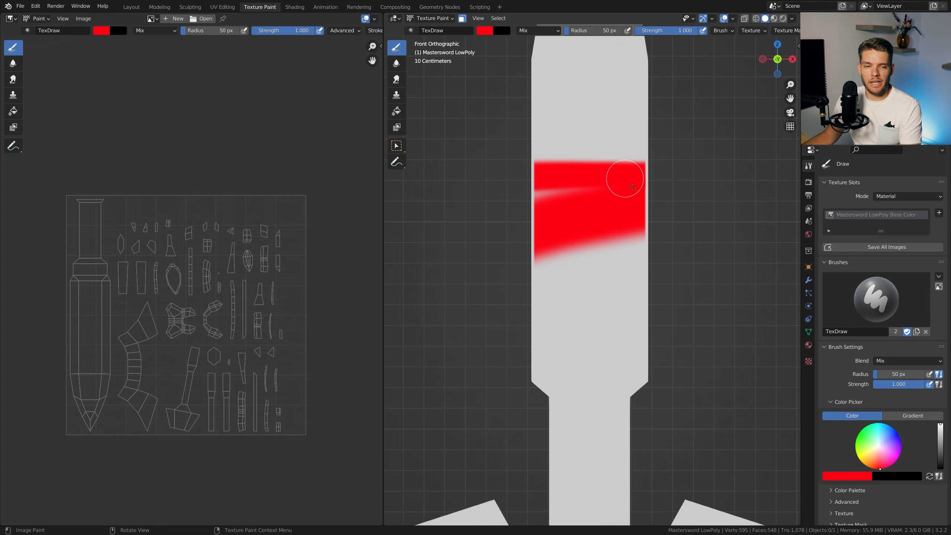
middle_drag(530, 145, 618, 153)
key(KP_1)
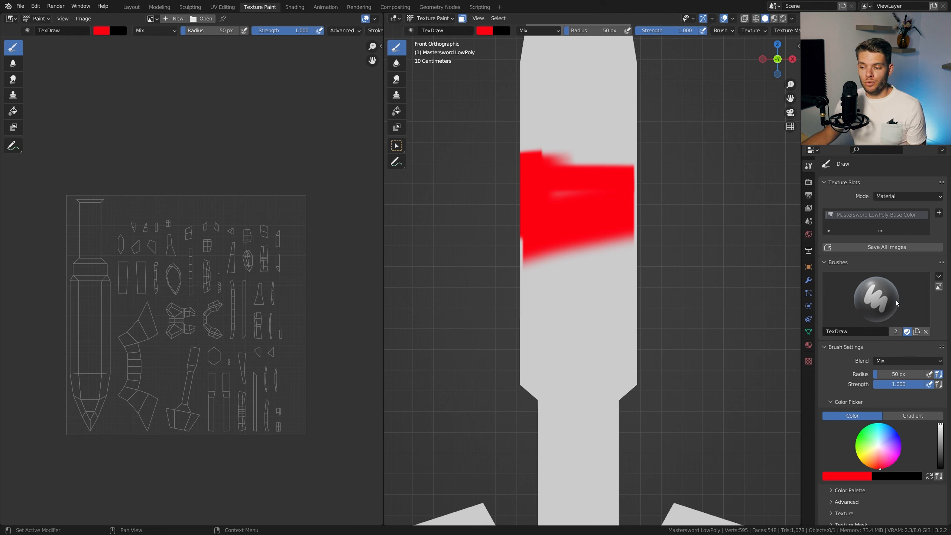
- Turn off Normal Falloff for the draw brush and paint a red band across the upper blade up to its edges
scroll(601, 230, down, 3)
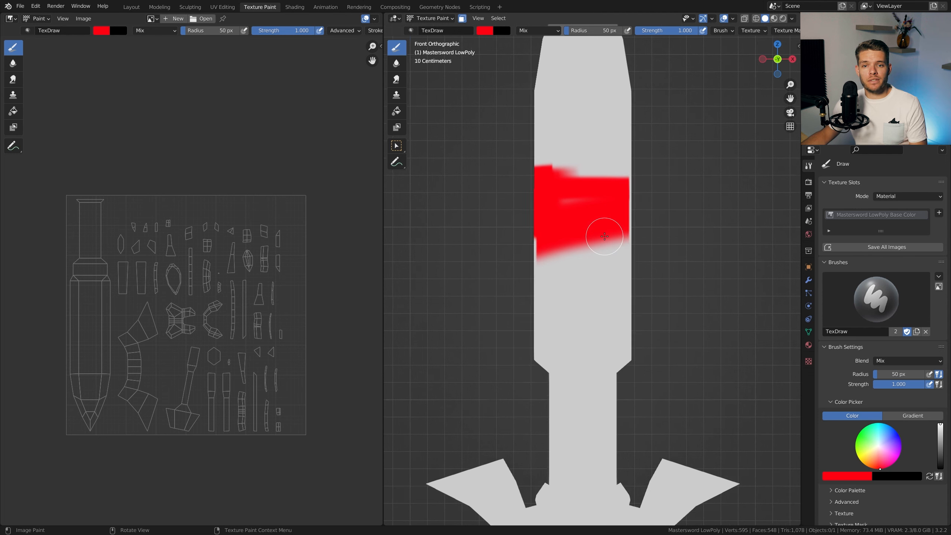
scroll(862, 431, down, 5)
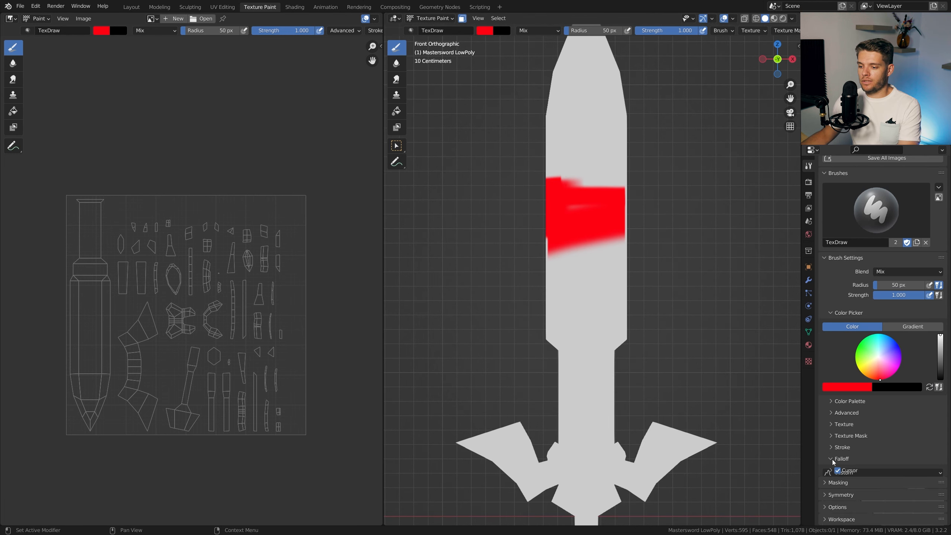
click(831, 459)
scroll(835, 466, down, 7)
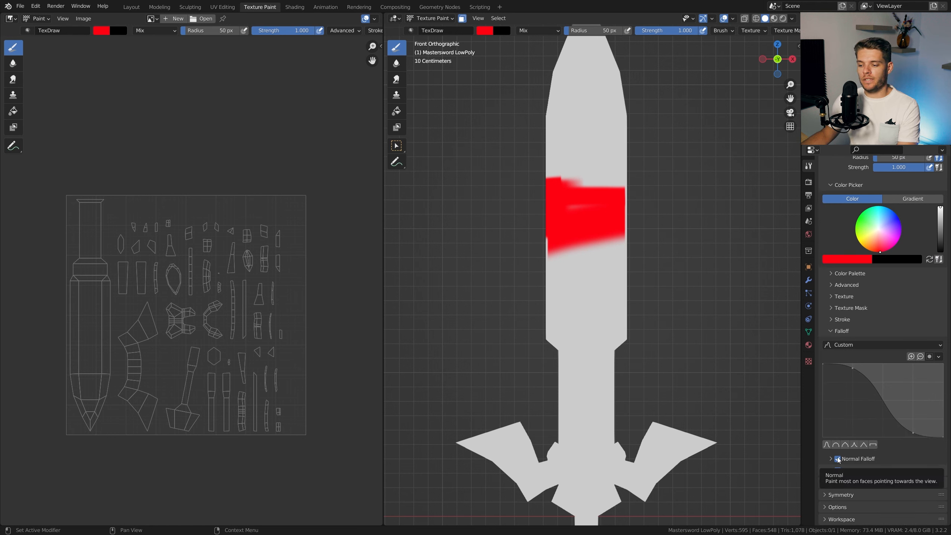
click(838, 459)
mouse_move(557, 149)
mouse_down()
mouse_move(665, 157)
mouse_move(524, 148)
mouse_move(622, 138)
mouse_move(622, 112)
mouse_move(488, 106)
mouse_move(628, 108)
mouse_up()
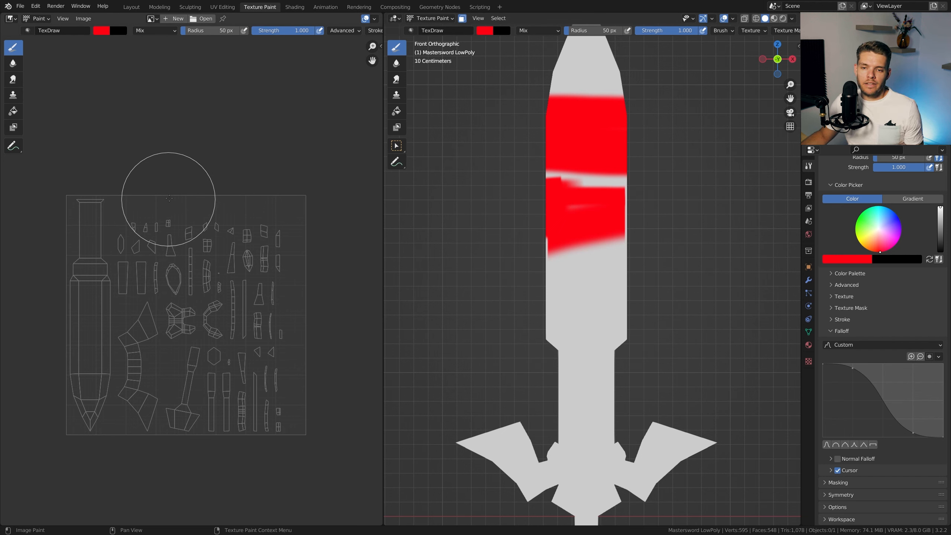
- Show the Mastersword LowPoly Base Color image behind the UV layout and paint a red stroke over the blade's UV island
click(151, 20)
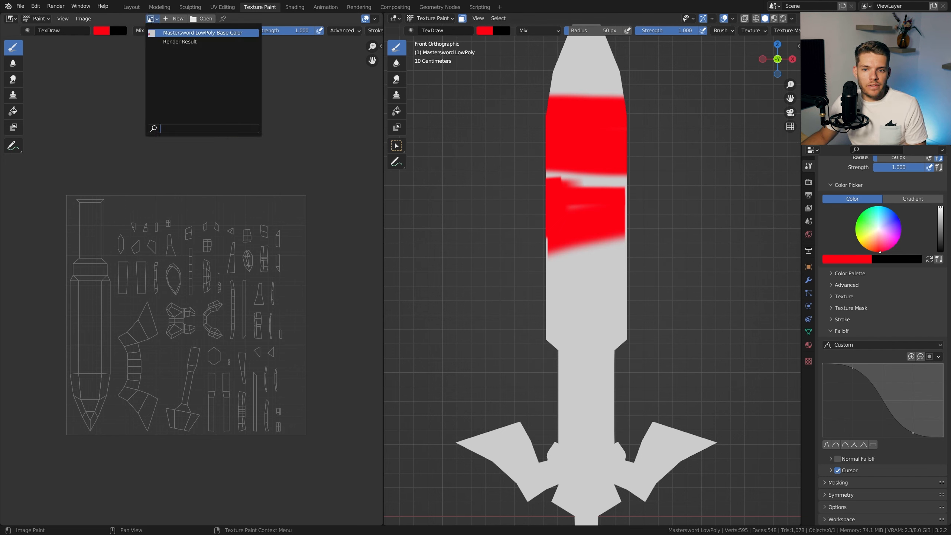
click(170, 33)
scroll(217, 210, down, 4)
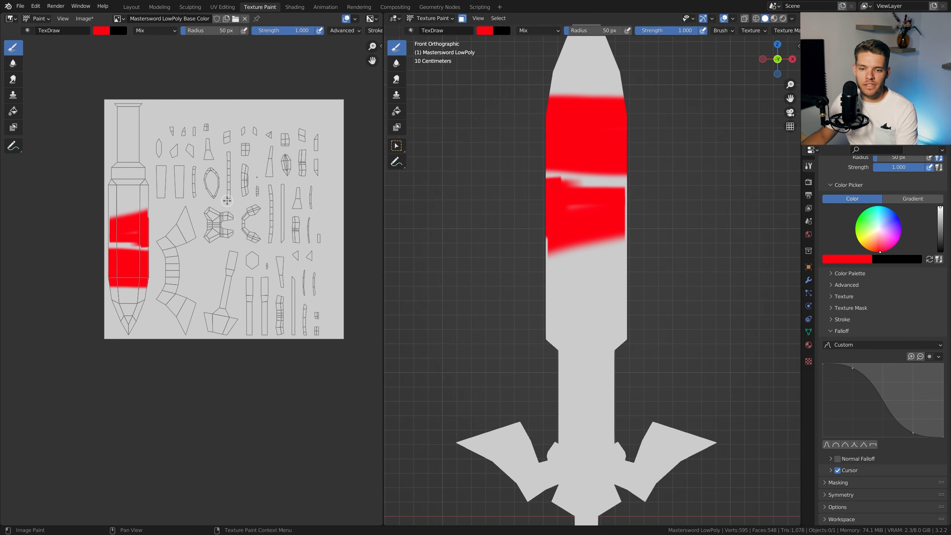
scroll(213, 173, up, 1)
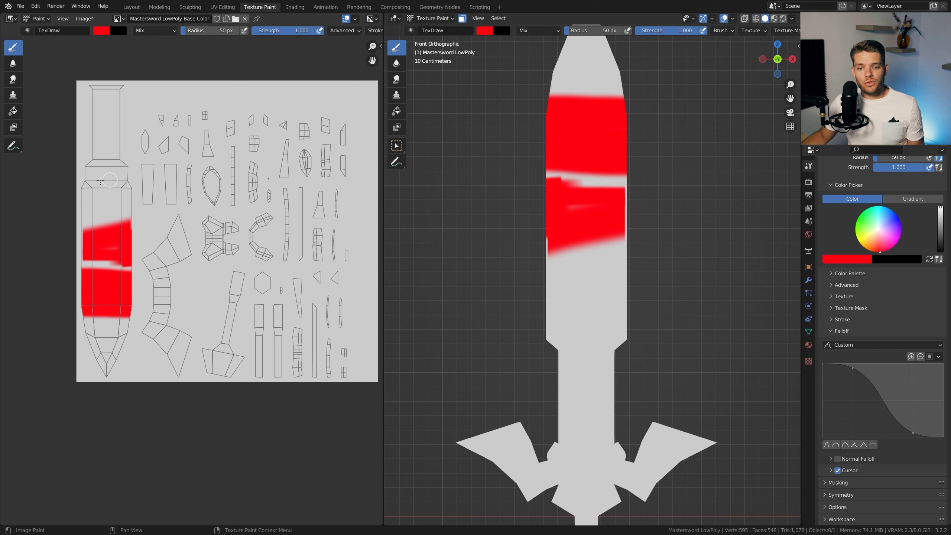
mouse_move(88, 141)
mouse_down()
mouse_move(80, 165)
mouse_move(124, 187)
mouse_move(76, 213)
mouse_move(153, 224)
mouse_up()
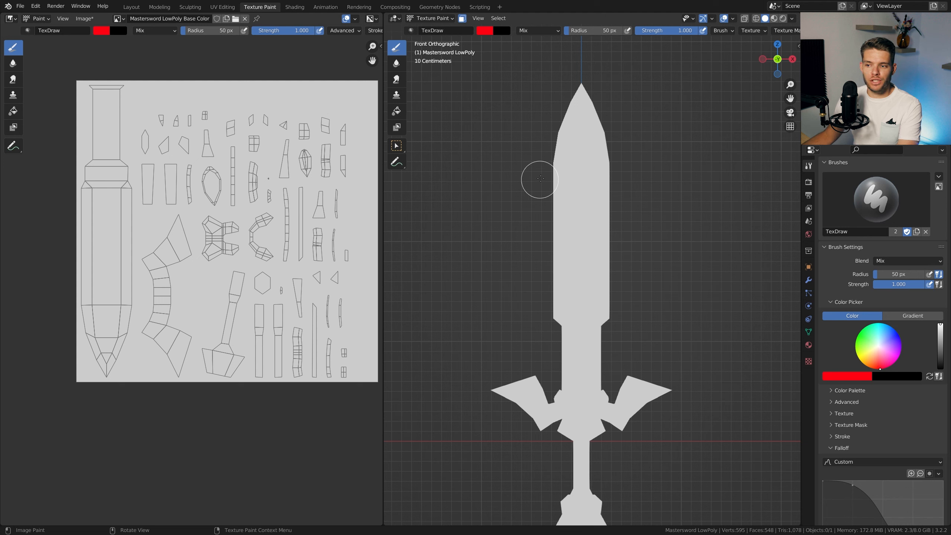
- Paint a red band across the upper blade, then add thin red lines with the brush radius reduced to 10 px
drag(539, 175, 621, 174)
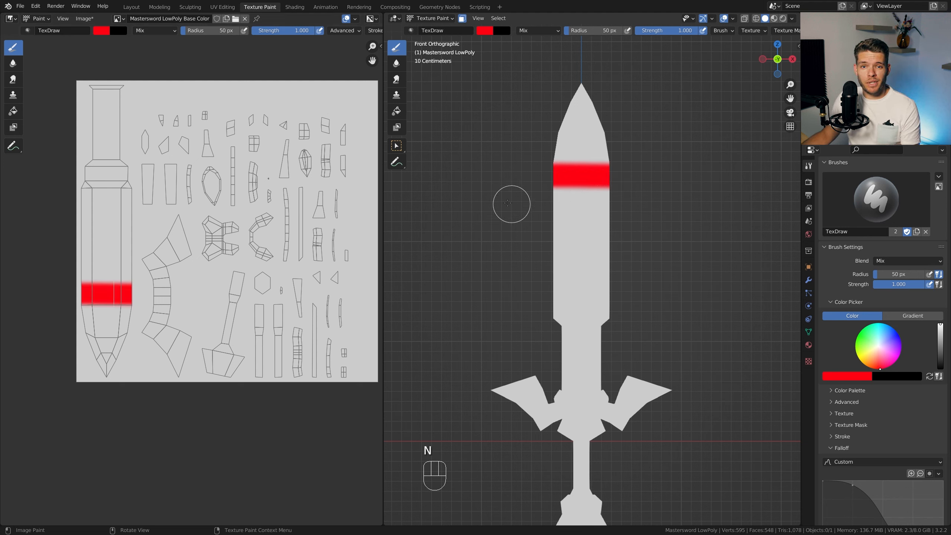
key(f)
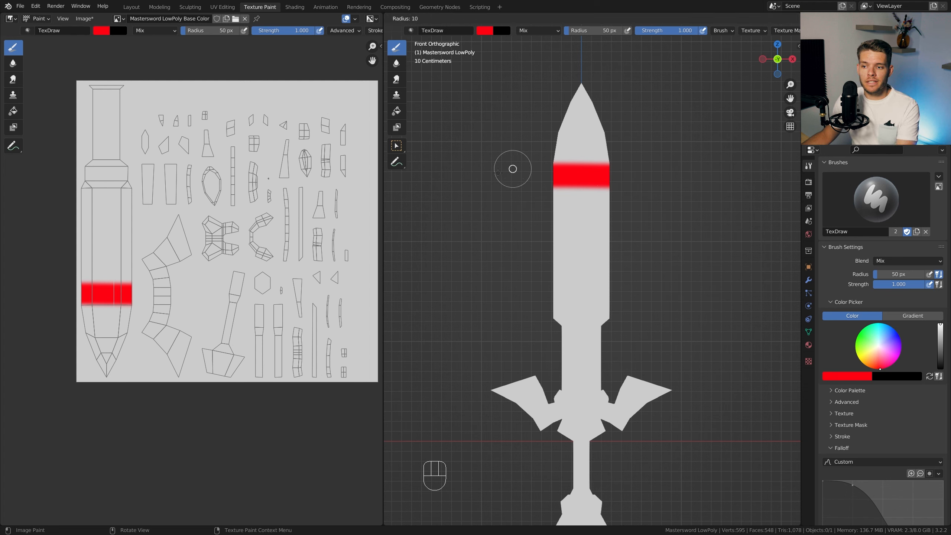
click(498, 172)
drag(586, 133, 603, 132)
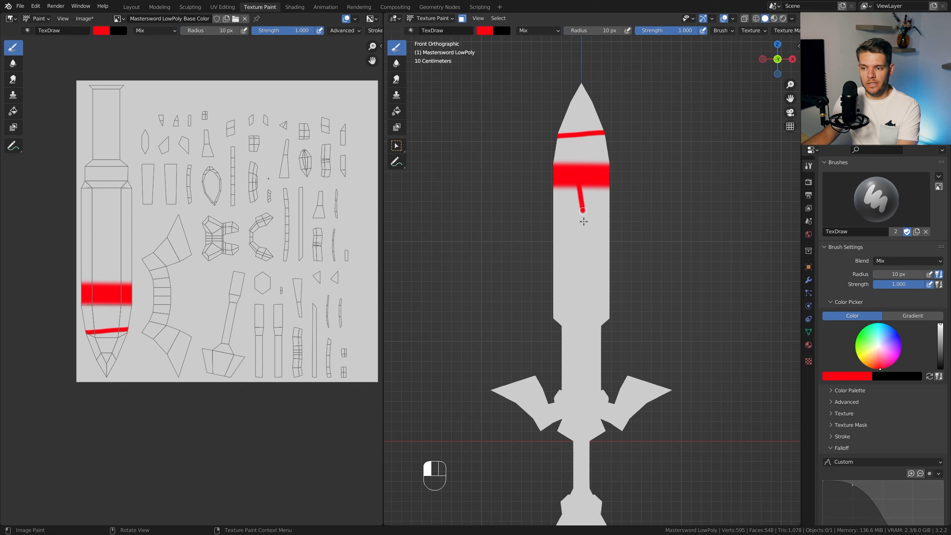
drag(583, 221, 583, 237)
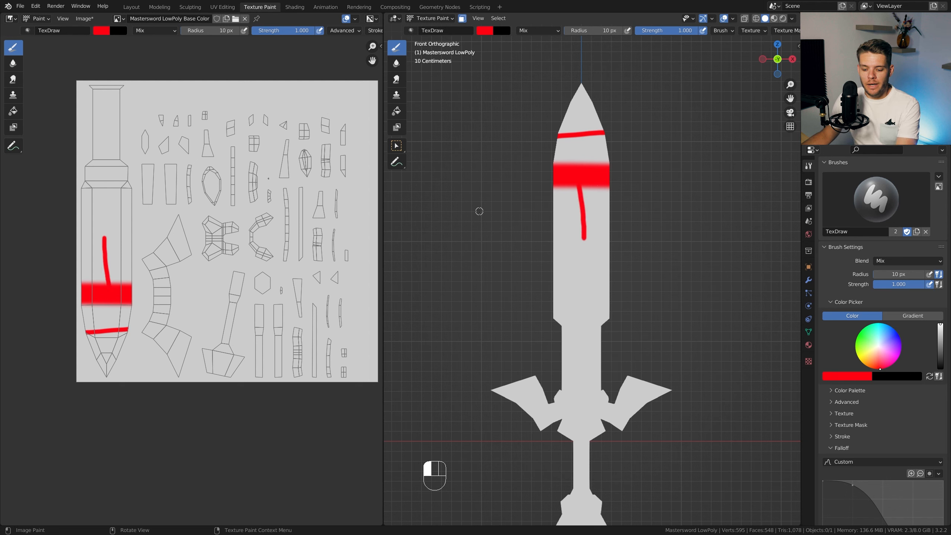
- Lower the brush strength to 0.341 and scribble faint red strokes around the vertical line on the blade
key(shift)
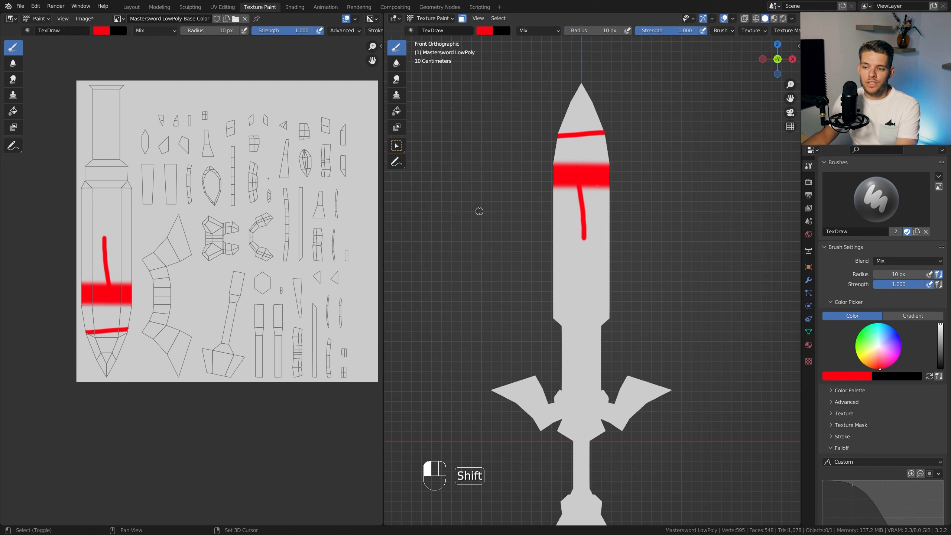
key(shift+f)
click(429, 216)
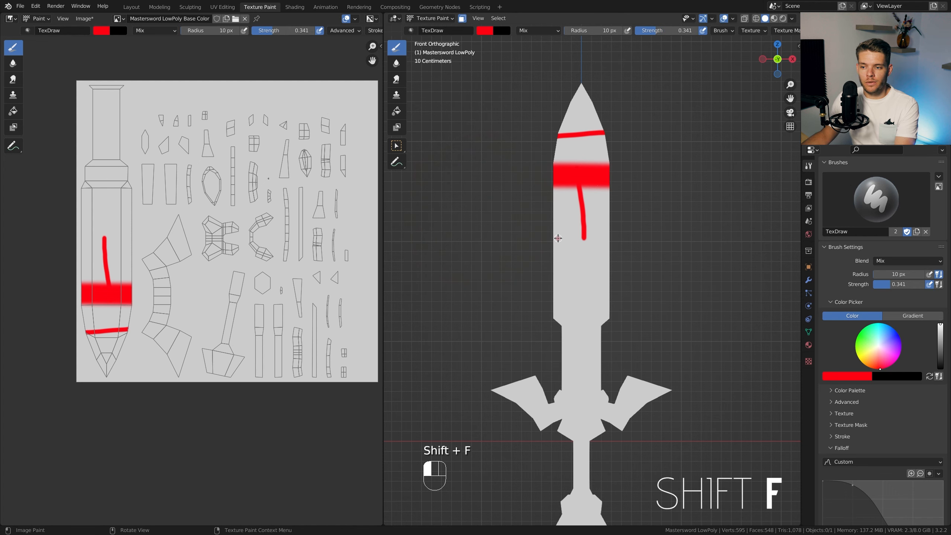
mouse_move(558, 238)
mouse_down()
mouse_move(590, 258)
mouse_move(568, 224)
mouse_move(583, 261)
mouse_up()
- Restore the brush strength to 1.000, fill the blade below the band with red, and set the radius to 17 px
key(shift+f)
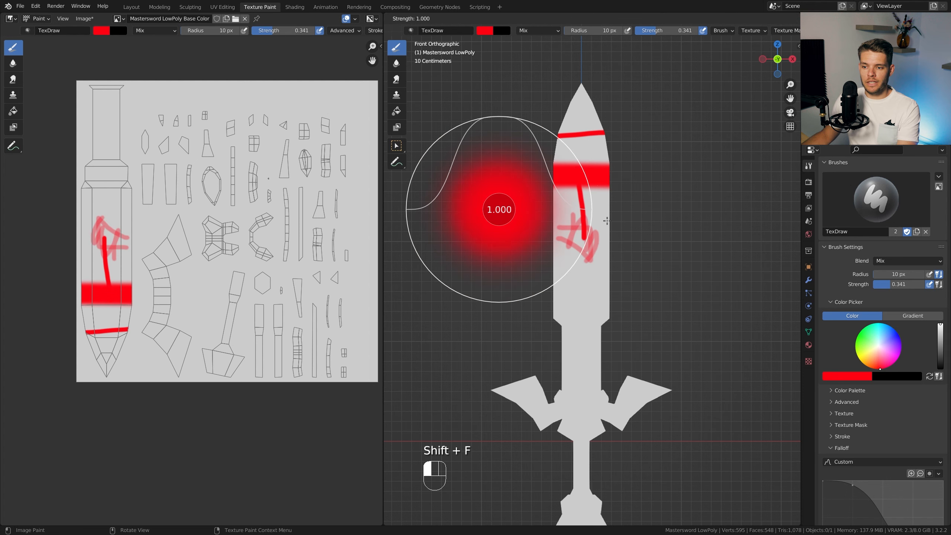
click(585, 216)
key(f)
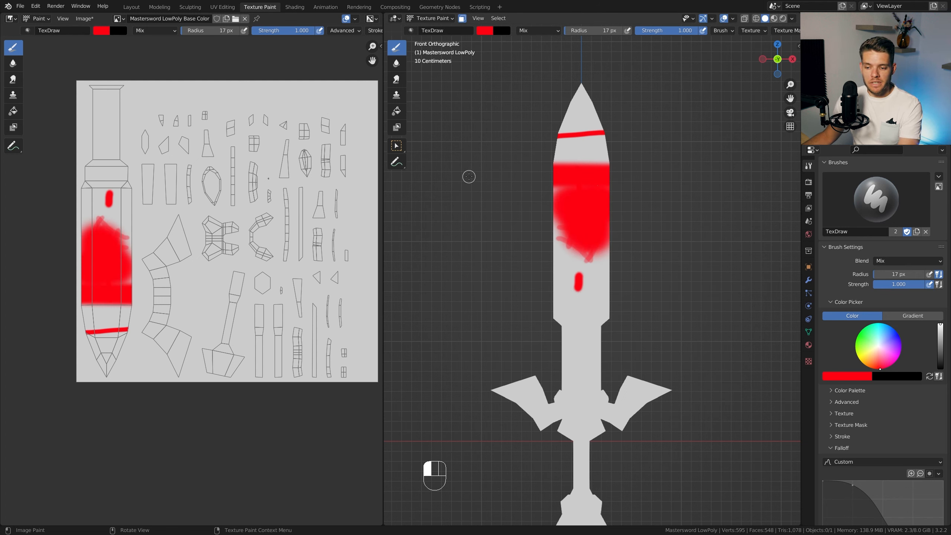
- Sample the sword's light grey as the brush colour and paint over the red line near the tip and the red area
key(s)
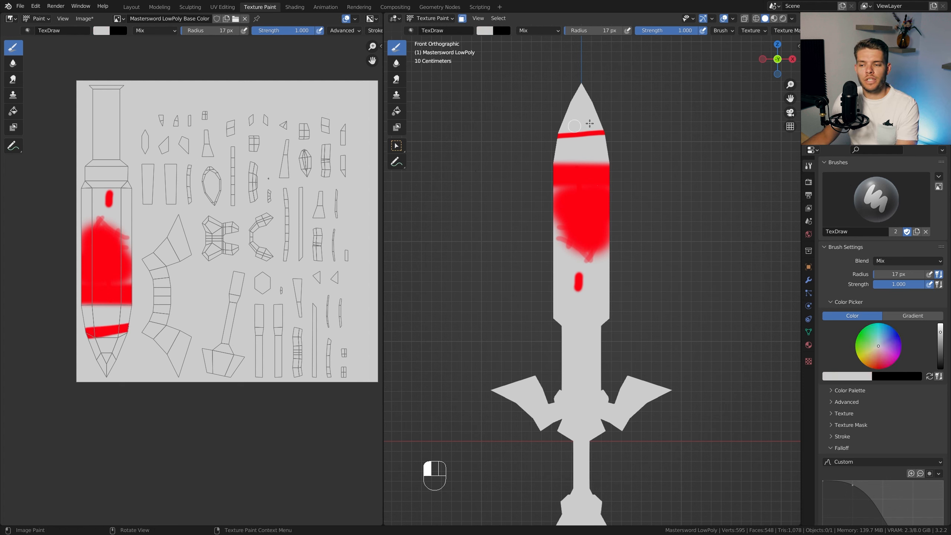
drag(589, 124, 562, 135)
mouse_move(558, 189)
mouse_down()
mouse_move(631, 191)
mouse_move(554, 216)
mouse_move(566, 228)
mouse_move(597, 166)
mouse_up()
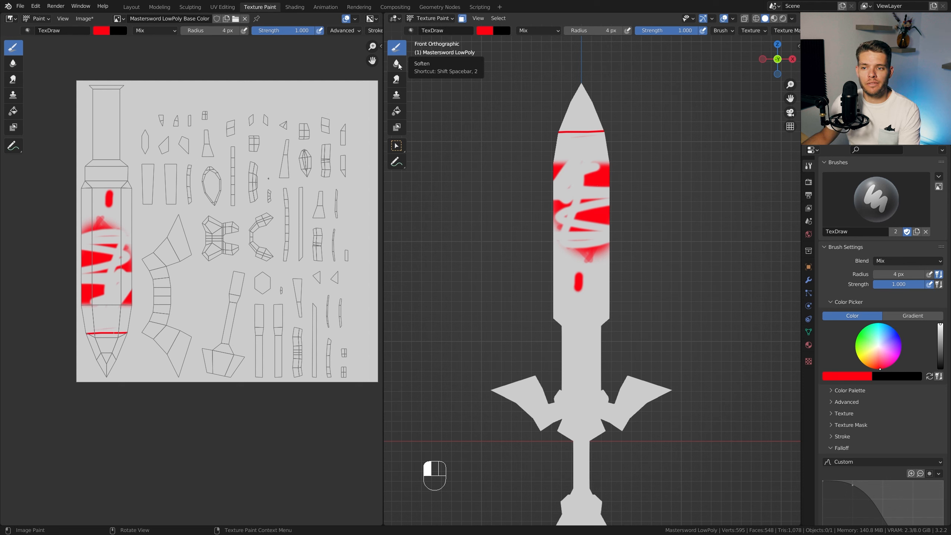
- Blur the thin red line near the blade's tip using the Soften brush with a 26 px radius
click(397, 63)
key(f)
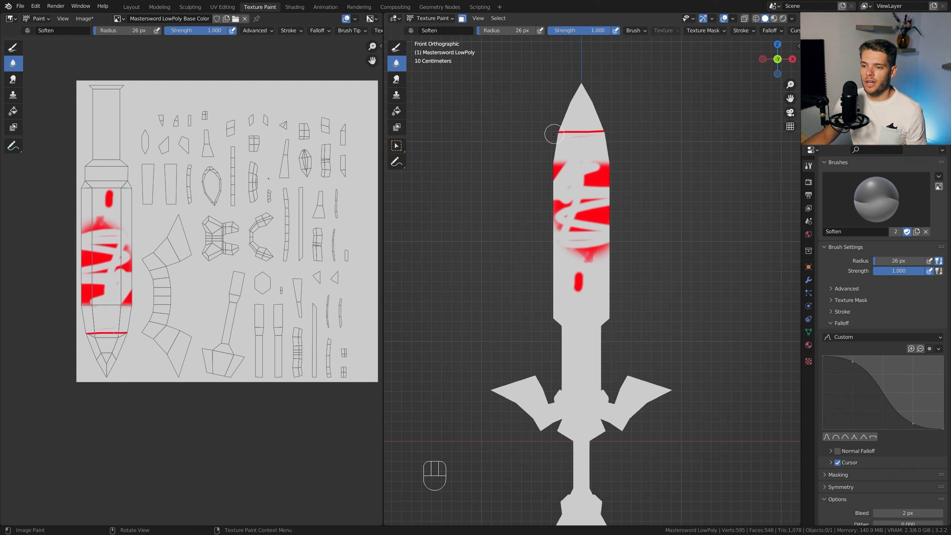
drag(562, 131, 565, 131)
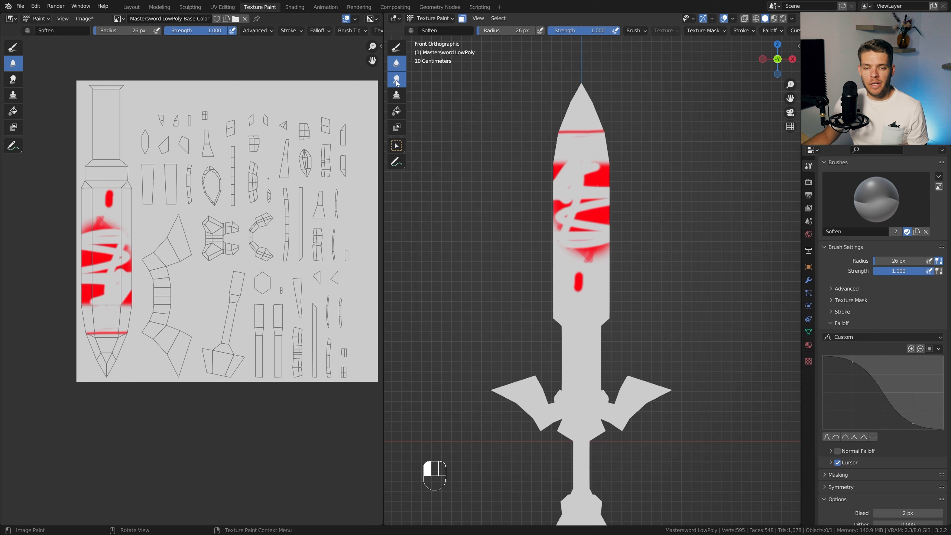
- Smear the red paint in the middle of the blade with the Smear brush, and set its strength to 0.321
click(397, 80)
drag(587, 172, 600, 173)
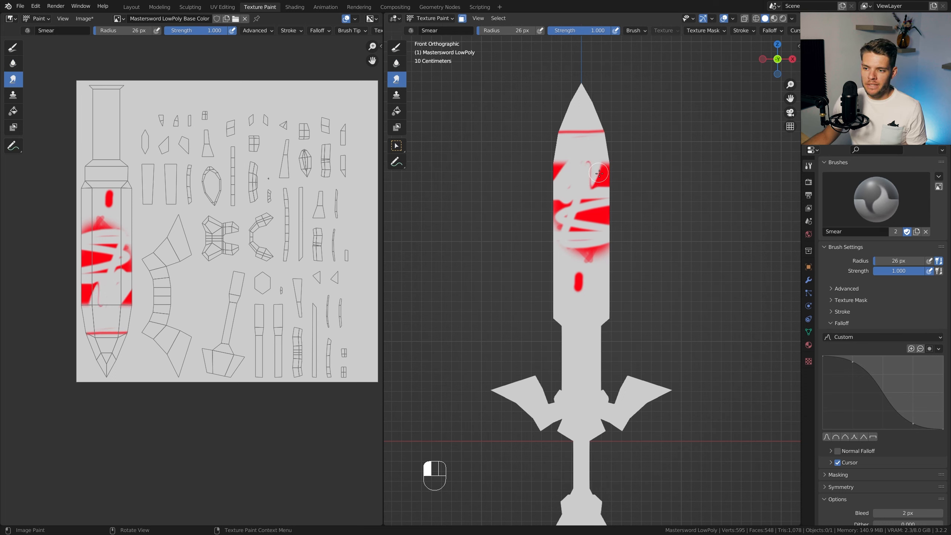
mouse_move(587, 215)
mouse_down()
mouse_move(594, 183)
mouse_move(594, 222)
mouse_up()
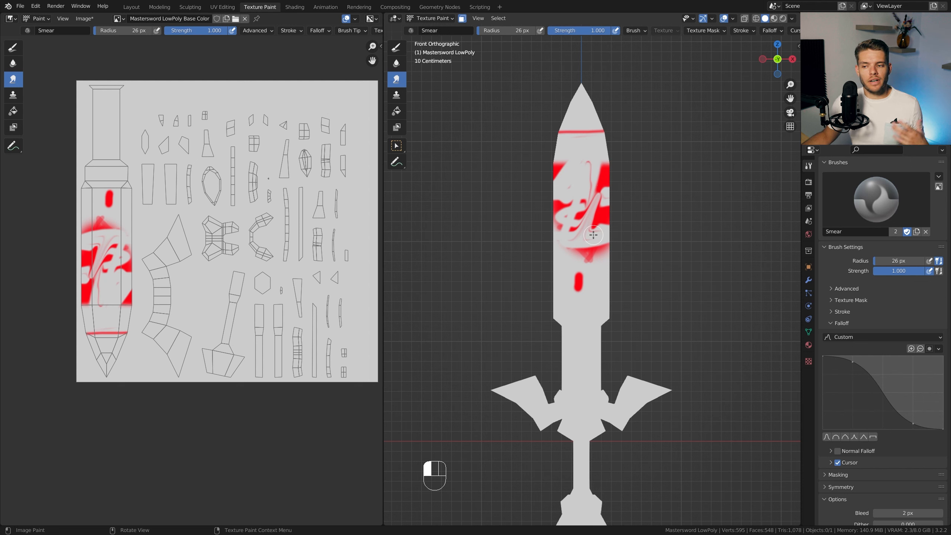
mouse_move(594, 235)
mouse_down()
mouse_move(592, 195)
mouse_move(562, 204)
mouse_move(593, 187)
mouse_move(592, 203)
mouse_move(589, 180)
mouse_up()
key(shift+f)
click(564, 197)
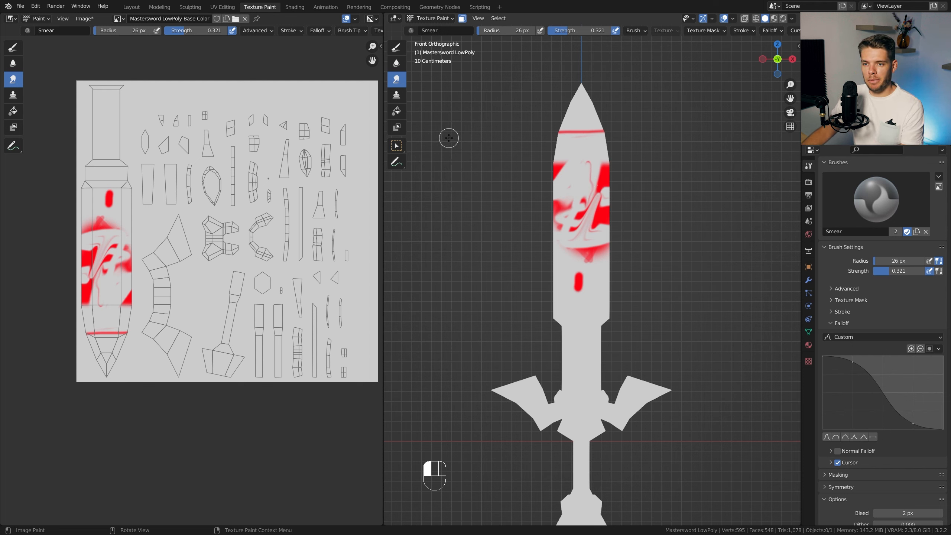
- Clone the thin red line near the blade's tip onto the lower part of the blade with the Clone brush
click(397, 95)
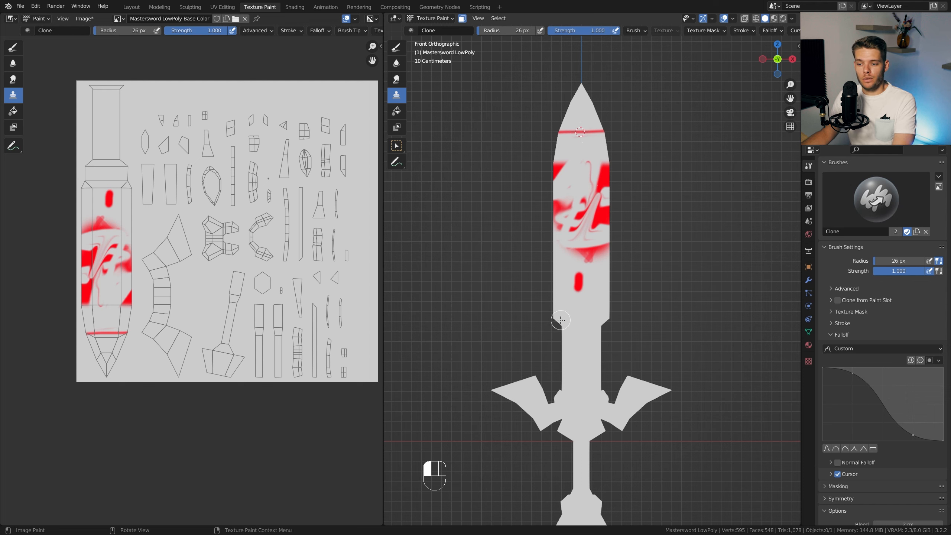
mouse_move(538, 310)
mouse_down()
mouse_move(561, 310)
mouse_move(534, 307)
mouse_up()
mouse_move(583, 329)
mouse_down()
mouse_move(592, 327)
mouse_move(541, 325)
mouse_move(565, 302)
mouse_move(629, 298)
mouse_up()
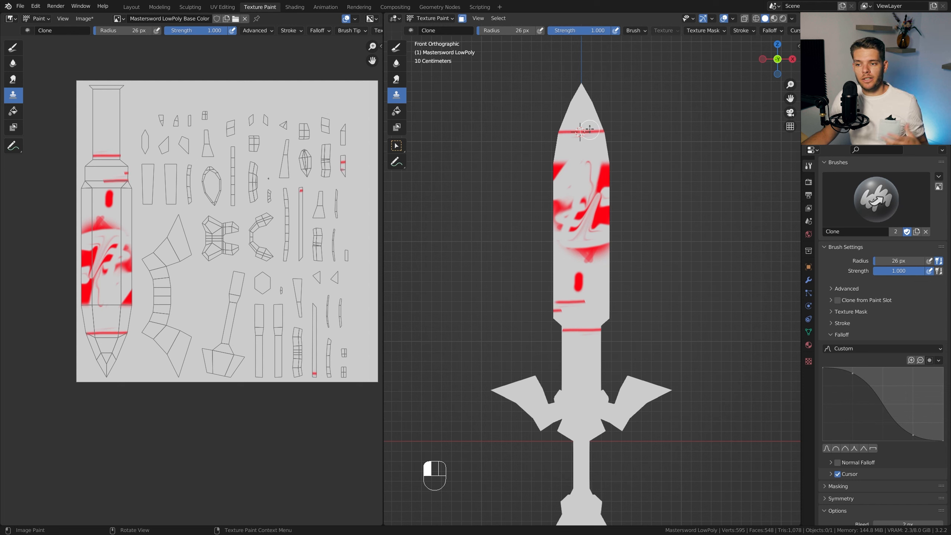
- Fill the entire sword with bright green using the Fill brush
click(397, 111)
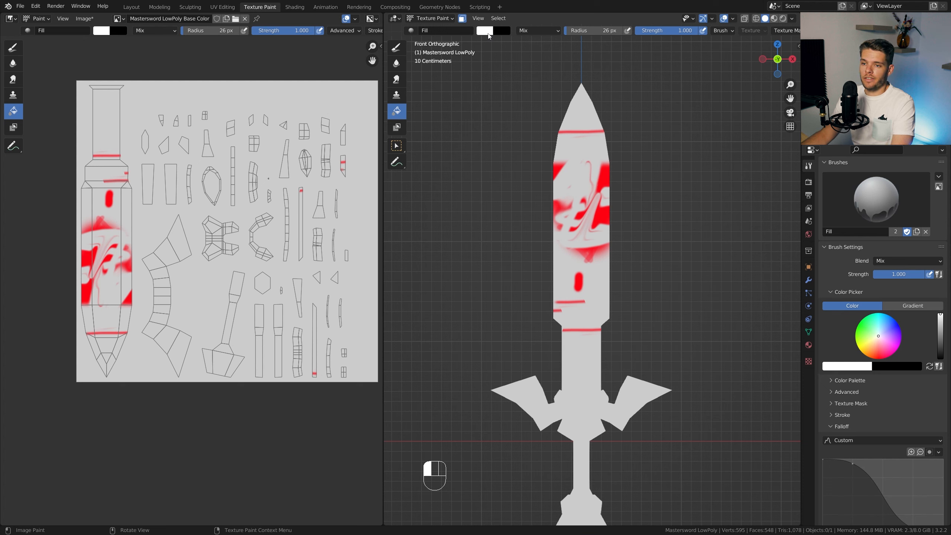
click(489, 36)
click(484, 57)
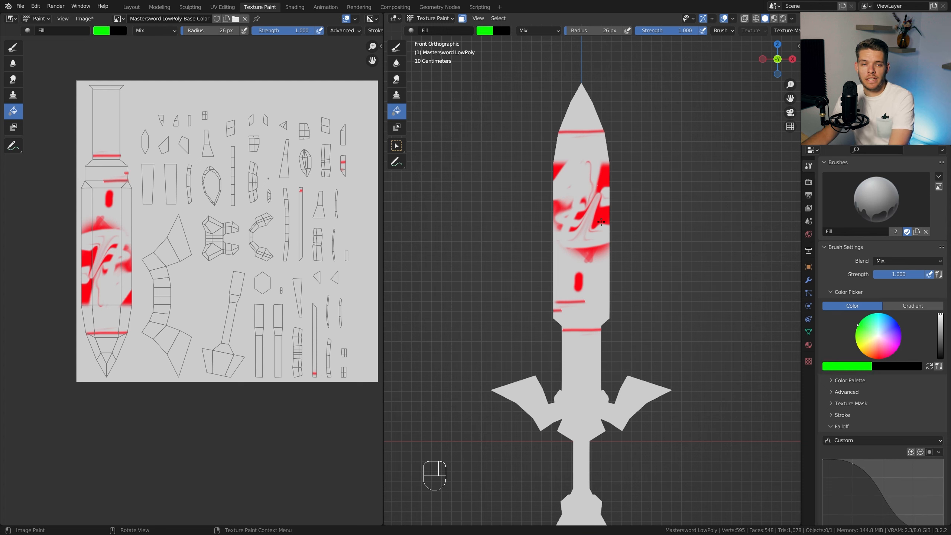
click(592, 266)
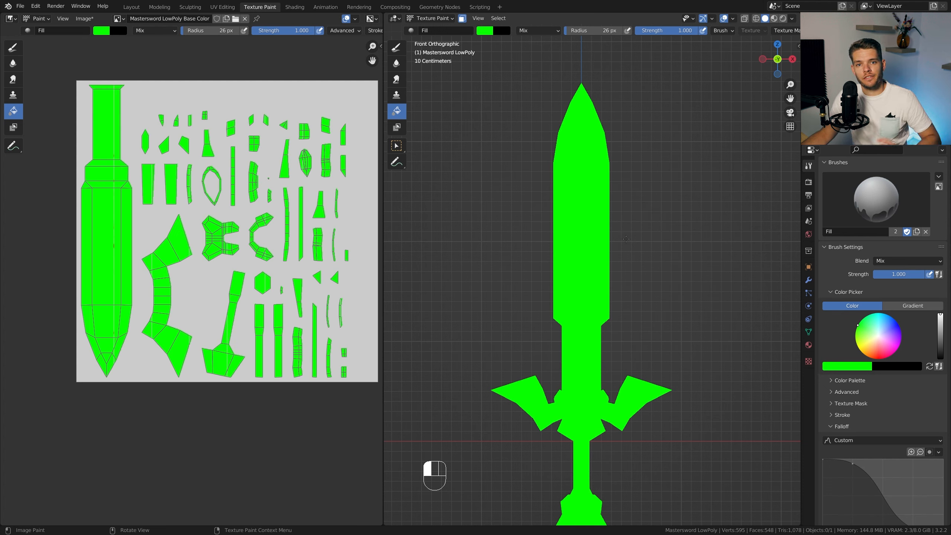
- Examine the paint margin around the UV island edges and set the painting bleed to 16 px
scroll(364, 222, up, 2)
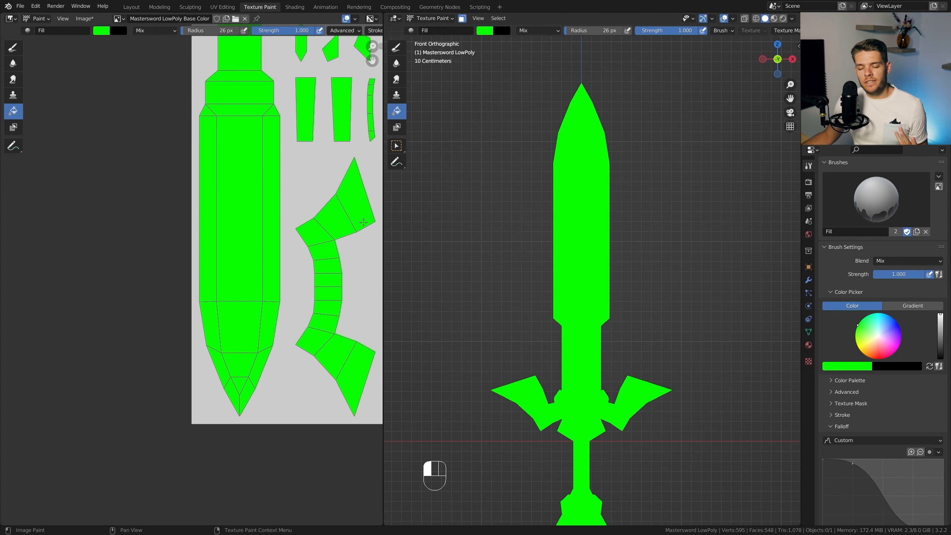
shift+middle_drag(310, 187, 180, 242)
shift+middle_drag(256, 216, 191, 252)
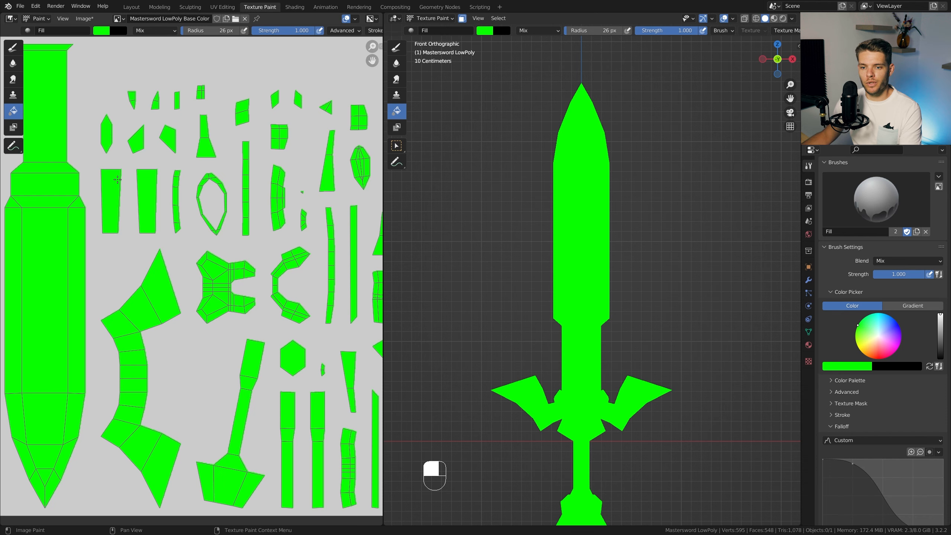
scroll(86, 191, up, 8)
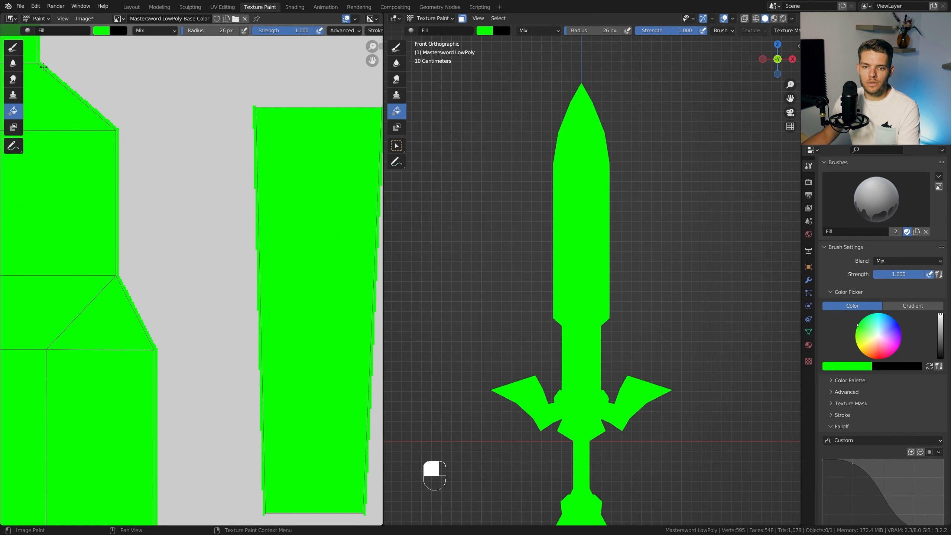
scroll(87, 93, up, 4)
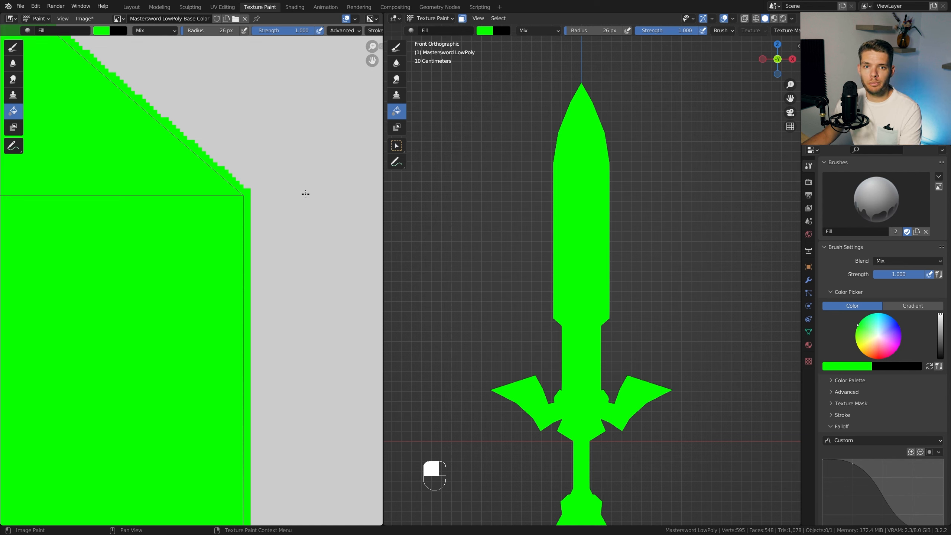
scroll(897, 347, down, 8)
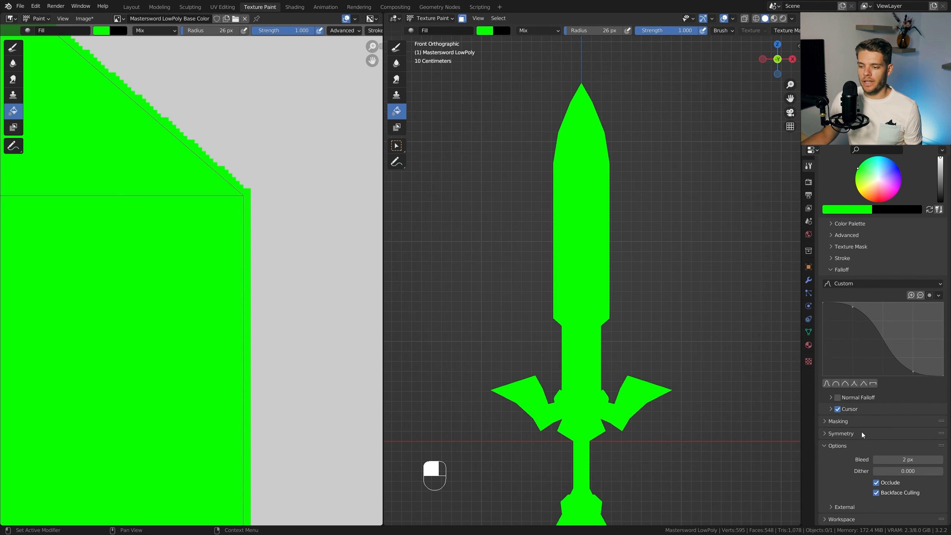
click(909, 460)
text(16)
key(Return)
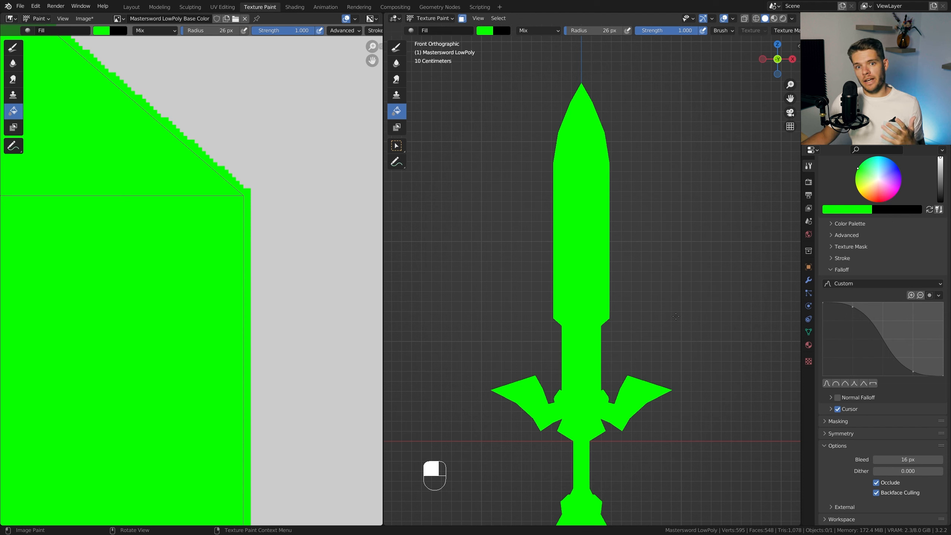
- Reset the fill colour to white, darken it to a medium grey, fill the whole sword, and check the island margins
scroll(314, 214, down, 6)
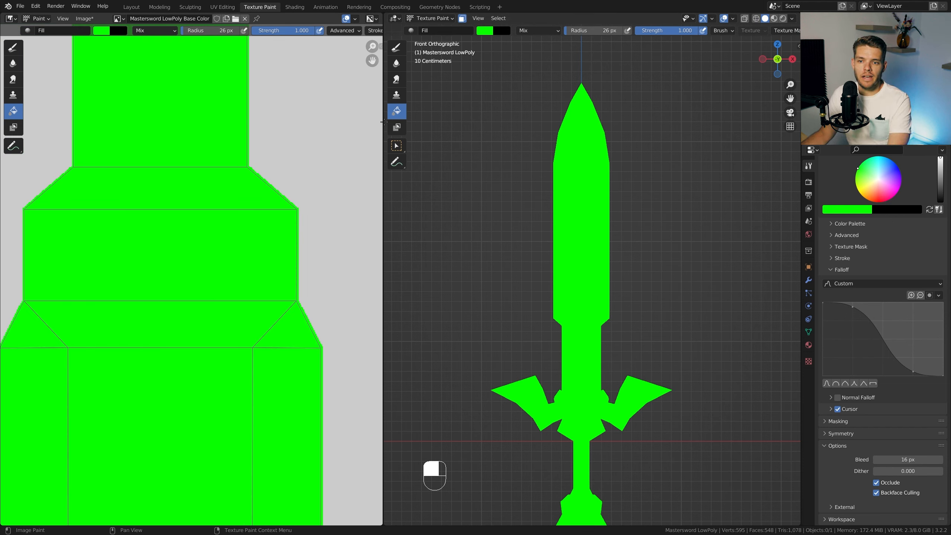
click(484, 32)
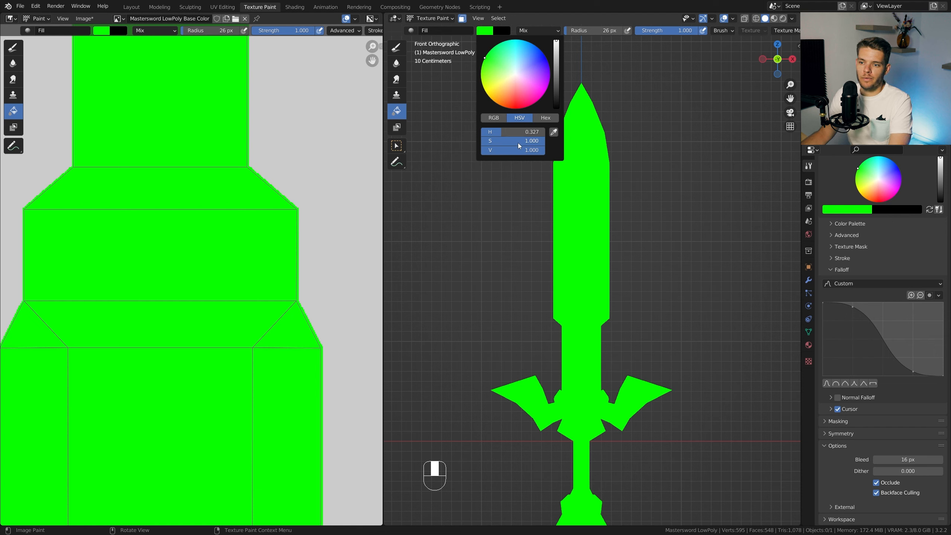
key(BackSpace)
click(485, 33)
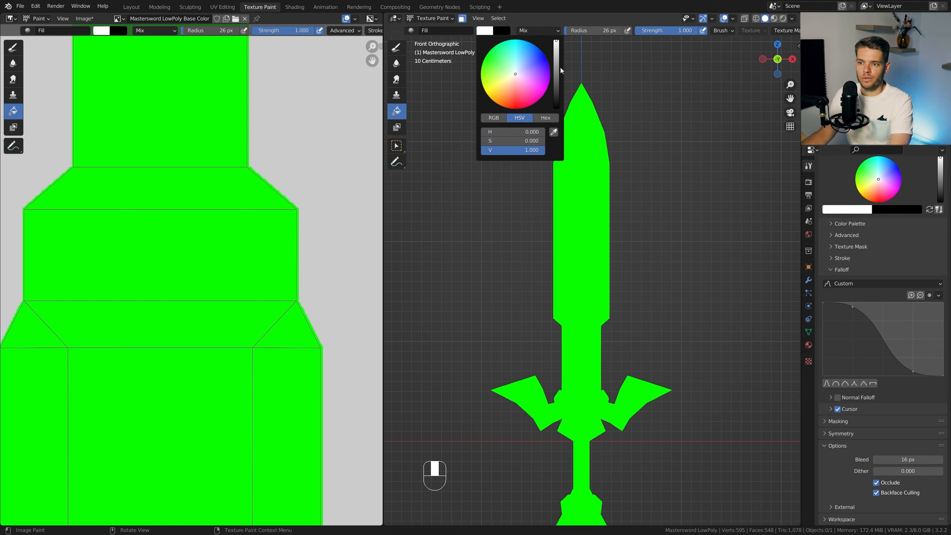
click(559, 68)
click(590, 192)
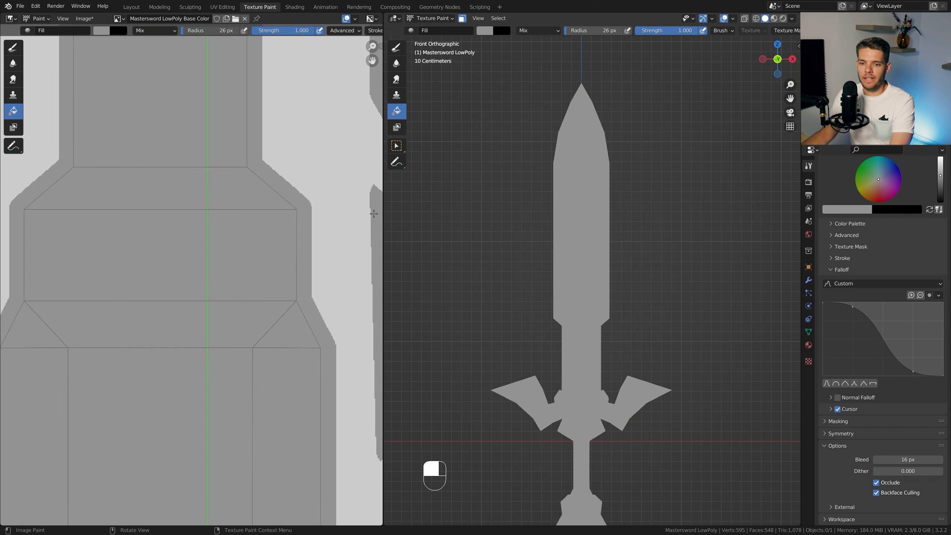
scroll(293, 199, up, 3)
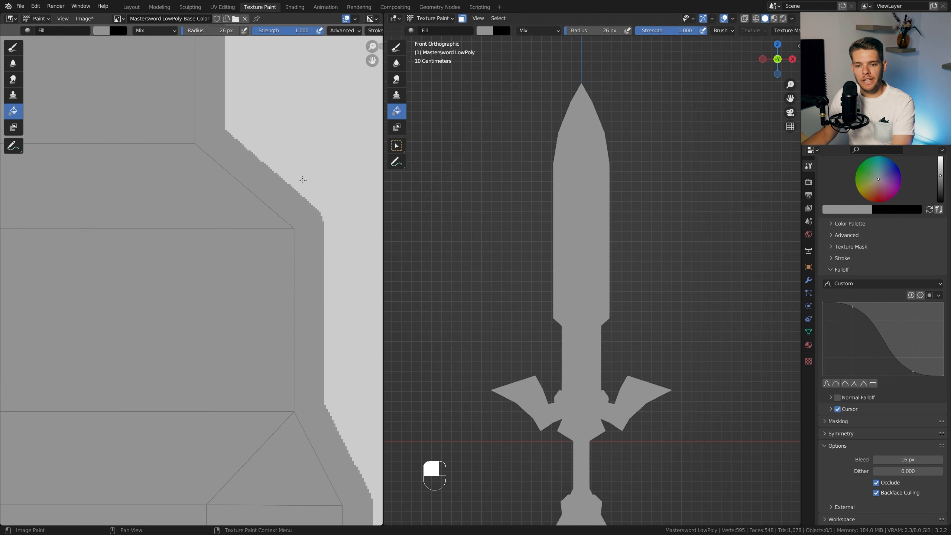
scroll(303, 188, down, 4)
scroll(218, 193, down, 3)
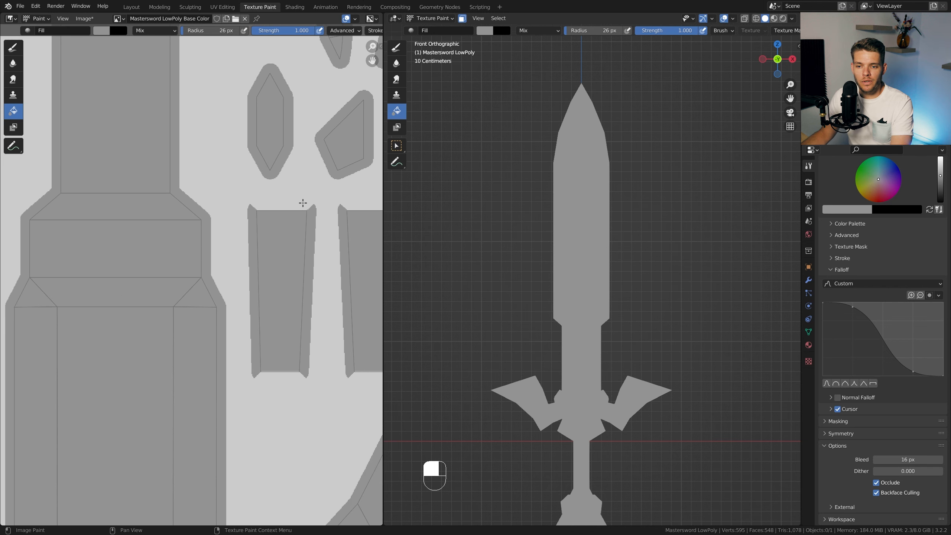
scroll(291, 195, up, 2)
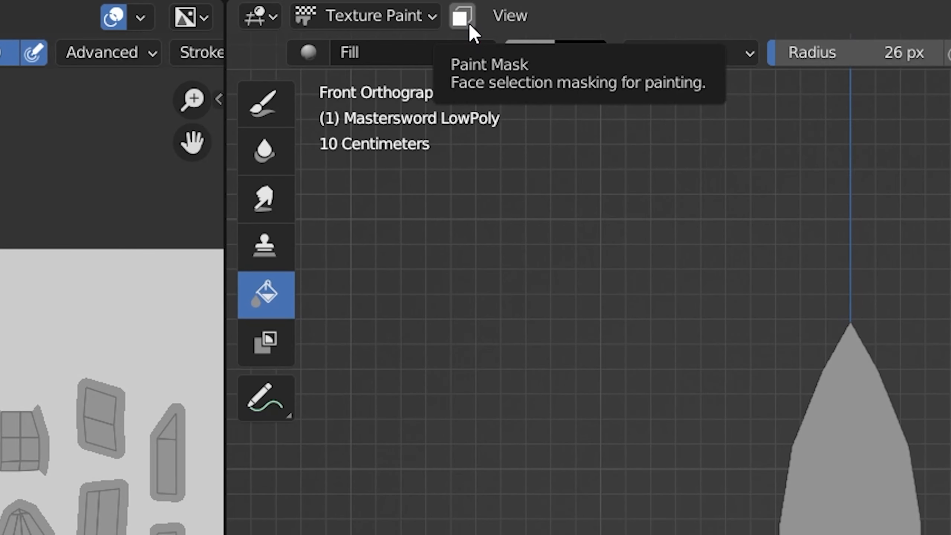
- In Edit Mode with face selection, select the linked faces of the wings, guard, gem, handle and pommel, leaving out the blade
key(Tab)
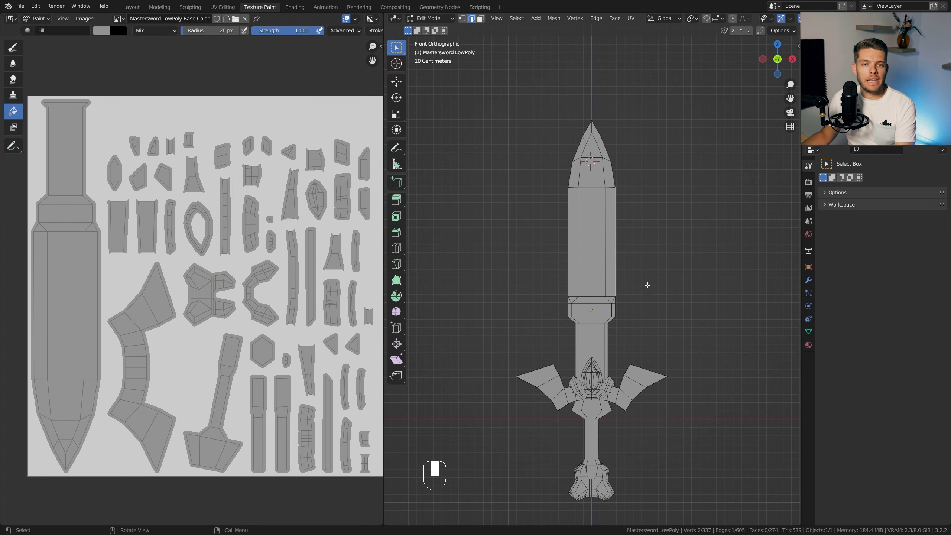
key(3)
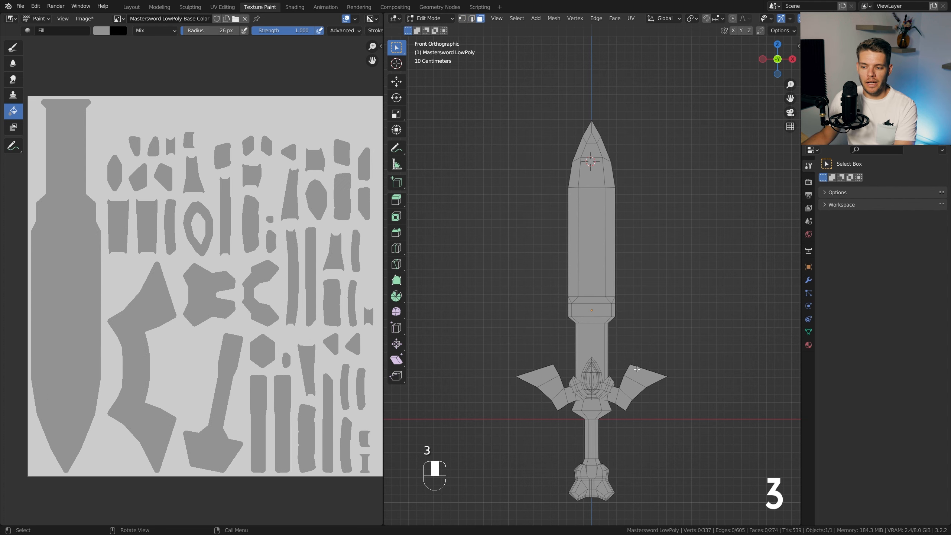
shift+middle_drag(639, 345, 600, 354)
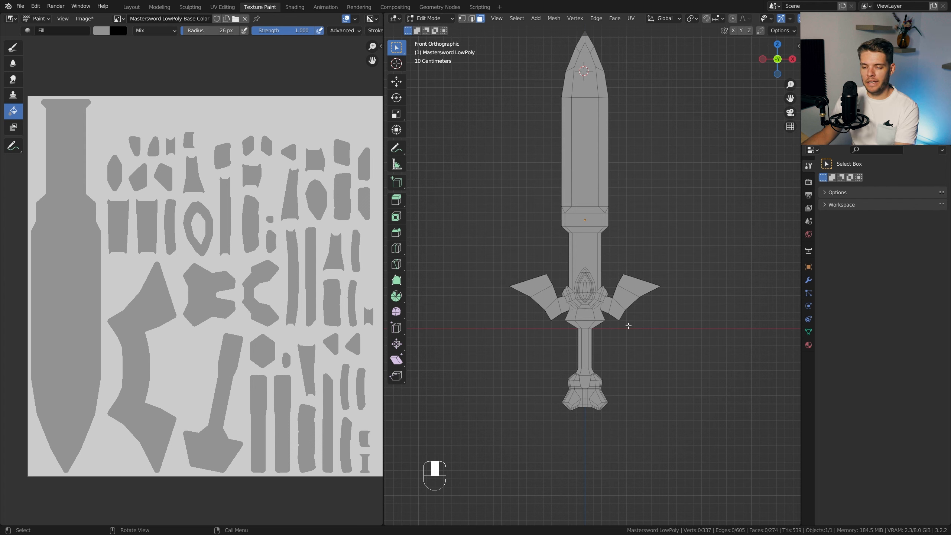
key(l)
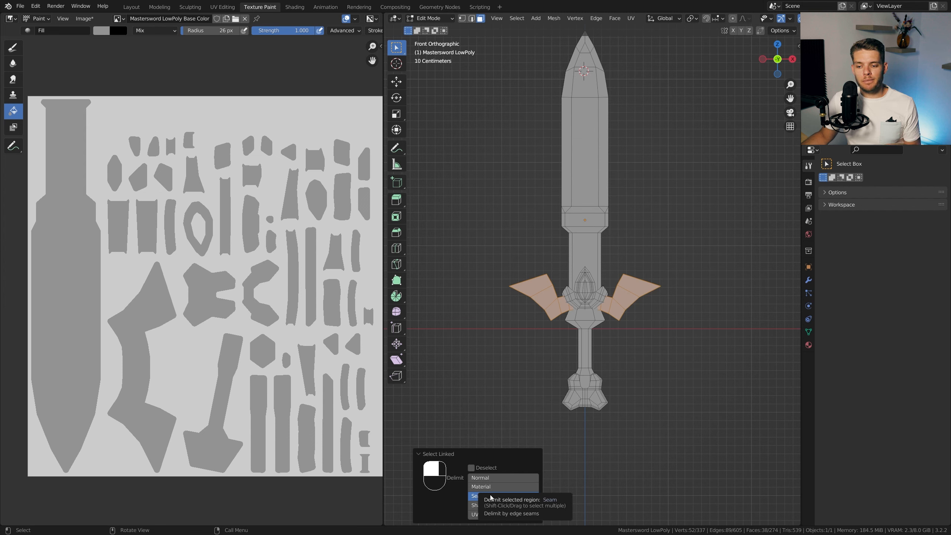
click(457, 455)
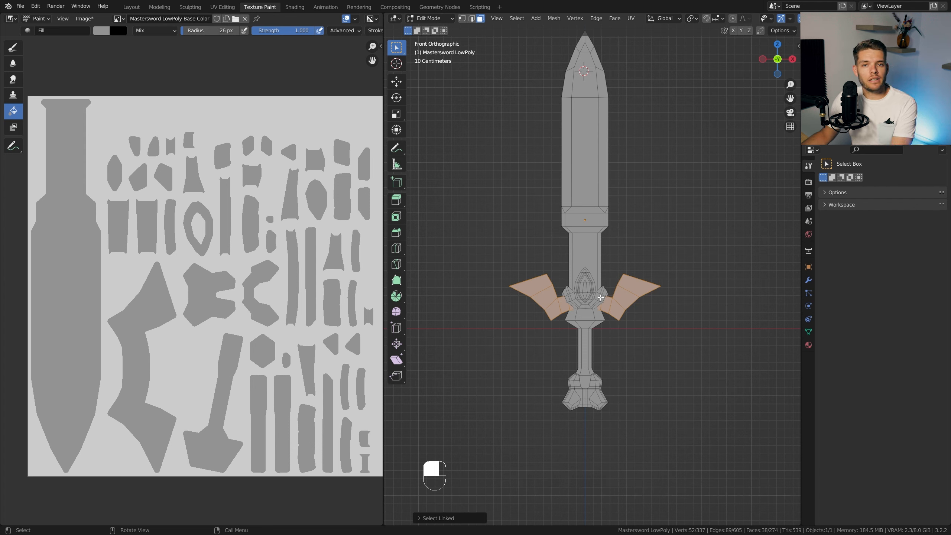
key(l)
key(l)
key(l)
key(l)
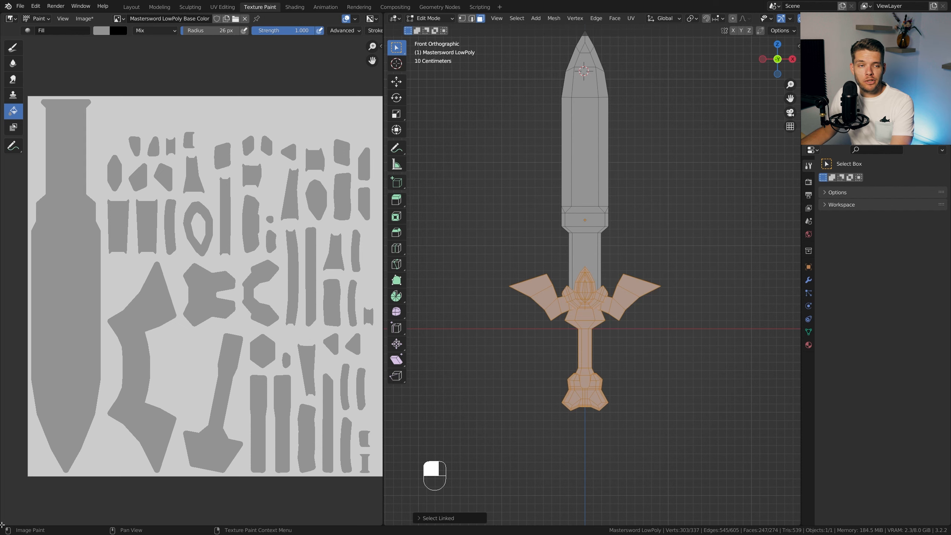
drag(3, 524, 187, 333)
click(118, 340)
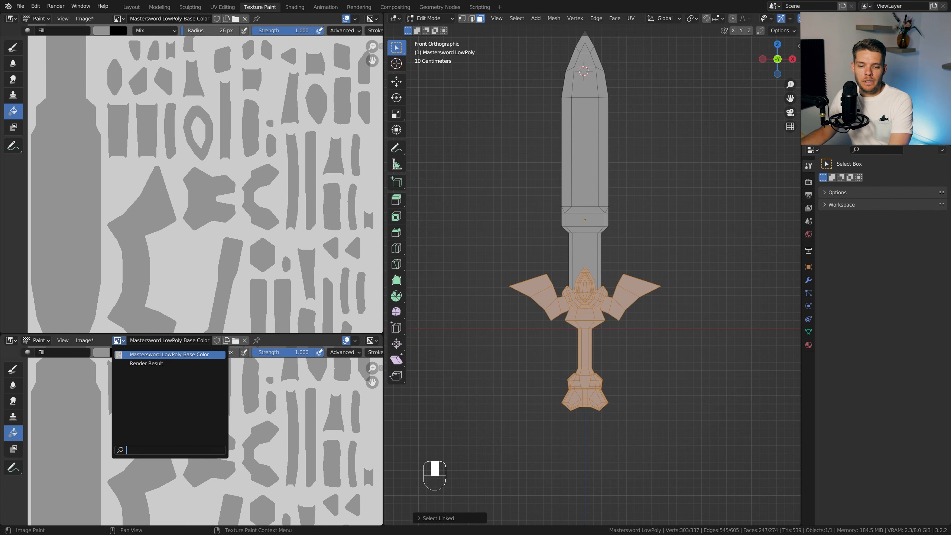
click(235, 341)
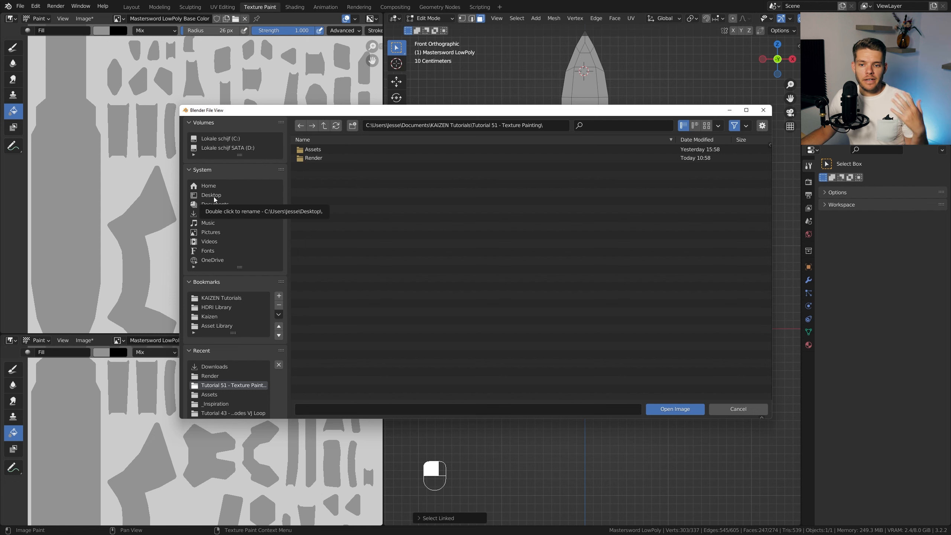
click(209, 213)
double_click(337, 155)
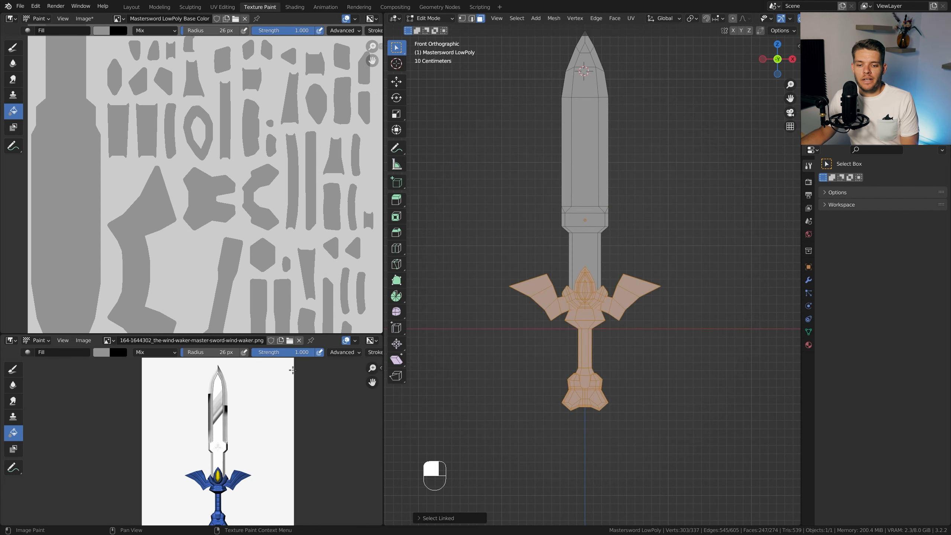
drag(247, 335, 247, 303)
scroll(246, 479, up, 2)
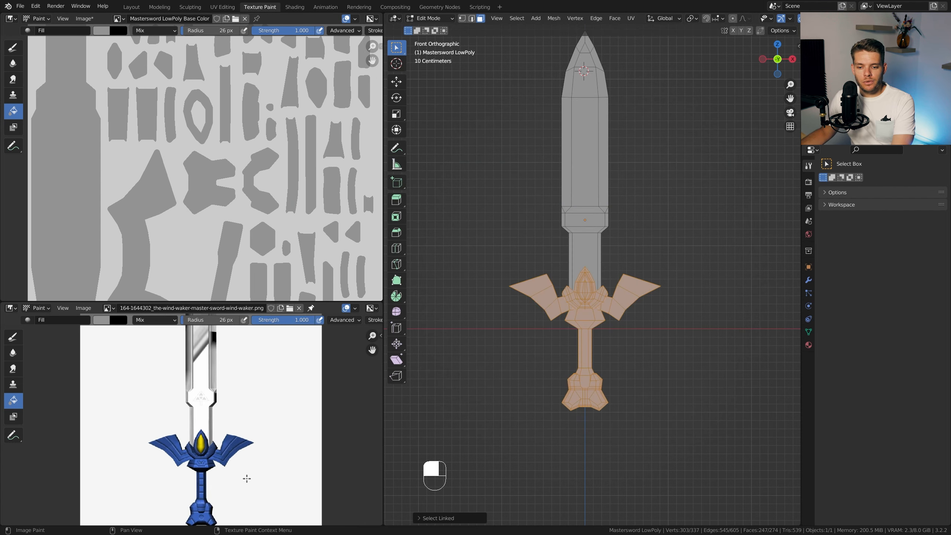
scroll(247, 478, down, 2)
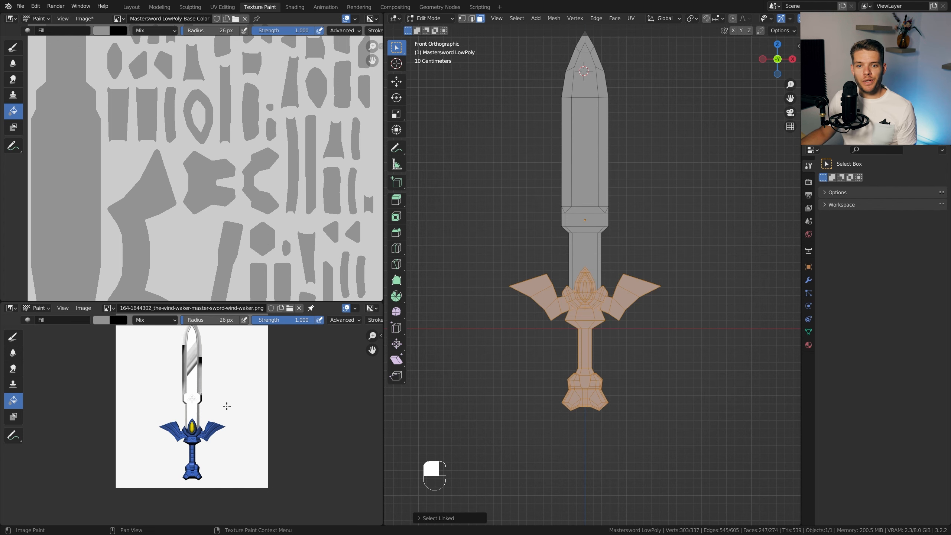
scroll(226, 405, up, 5)
- Return to Texture Paint mode and set the fill colour to the blue of the reference sword's guard
key(Tab)
key(Tab)
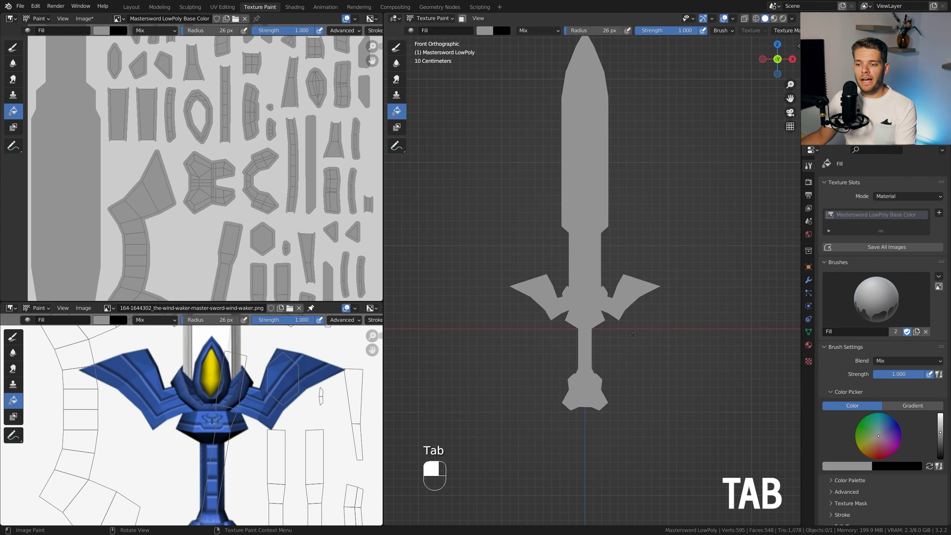
shift+middle_drag(596, 201, 555, 236)
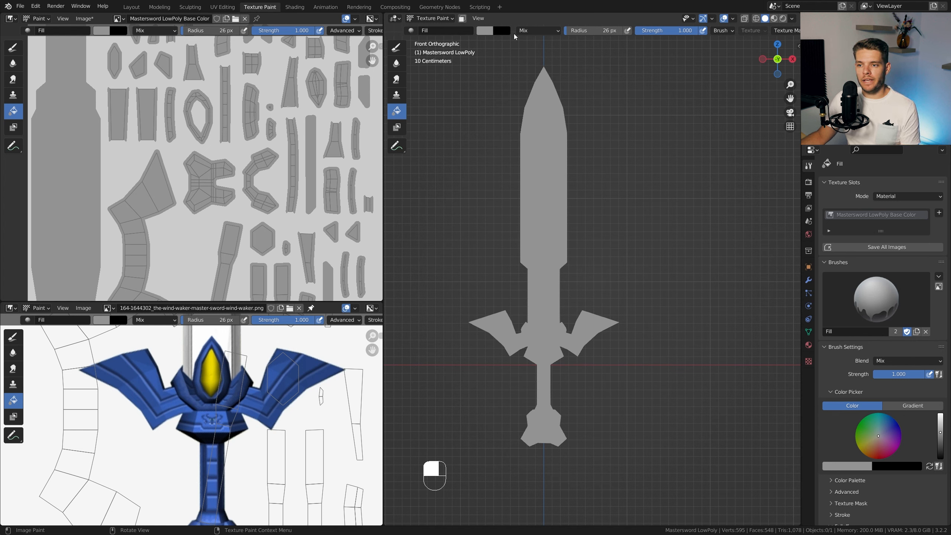
click(489, 34)
key(ctrl+v)
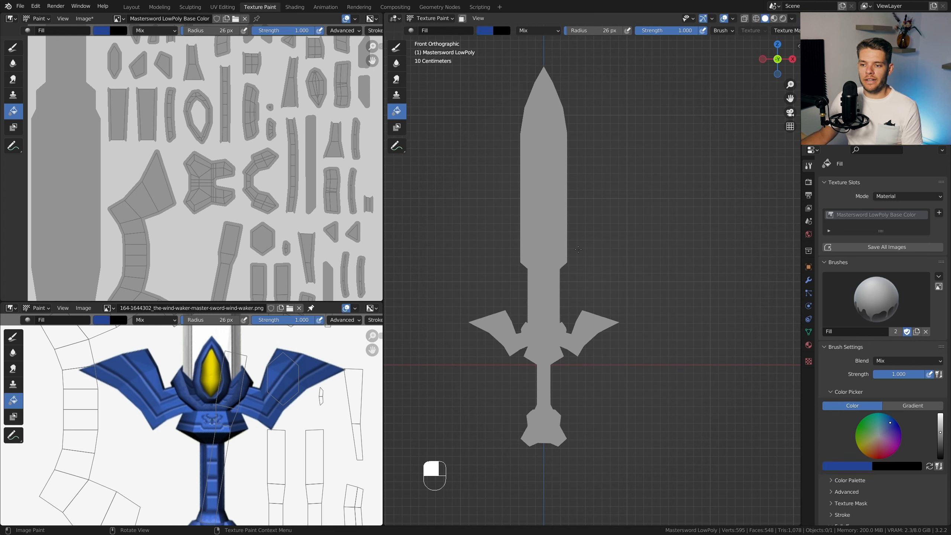
- Try the blue fill on the whole sword, undo it, and enable the face selection Paint Mask
click(561, 233)
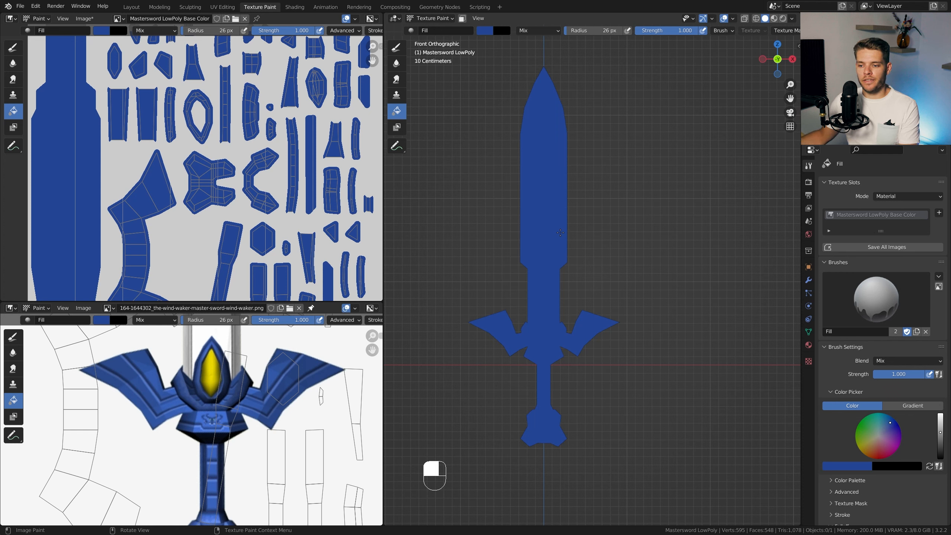
key(ctrl+z)
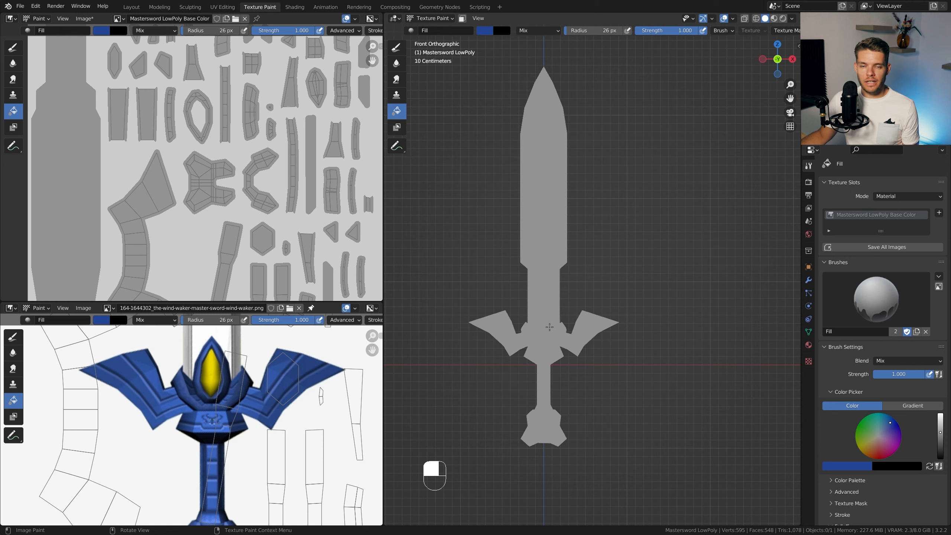
click(463, 18)
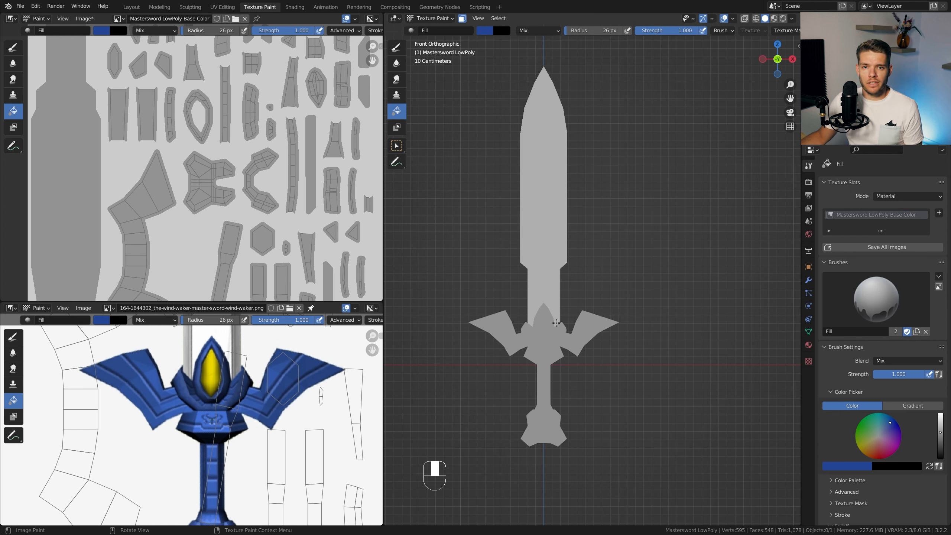
- Fill the masked faces of the wings, guard, gem, handle and pommel with the sampled blue
click(544, 342)
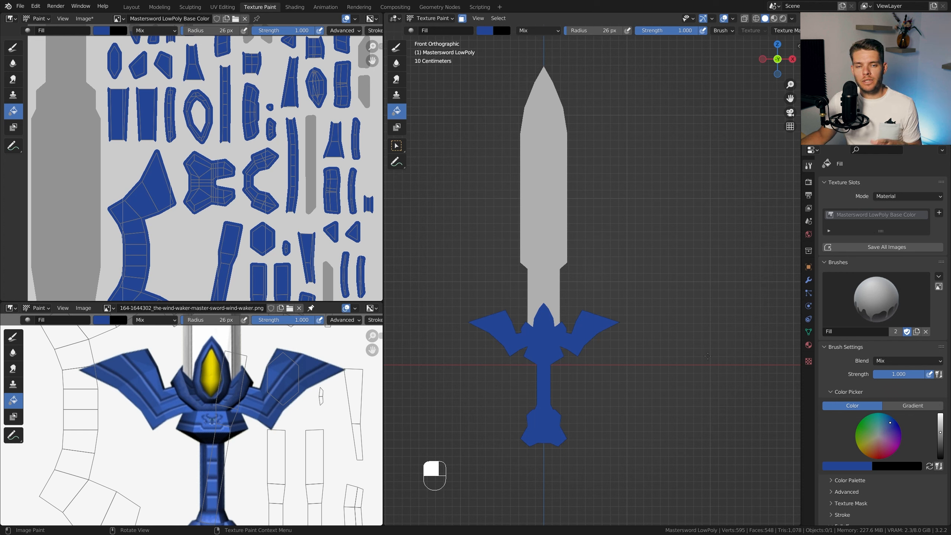
key(Tab)
key(Tab)
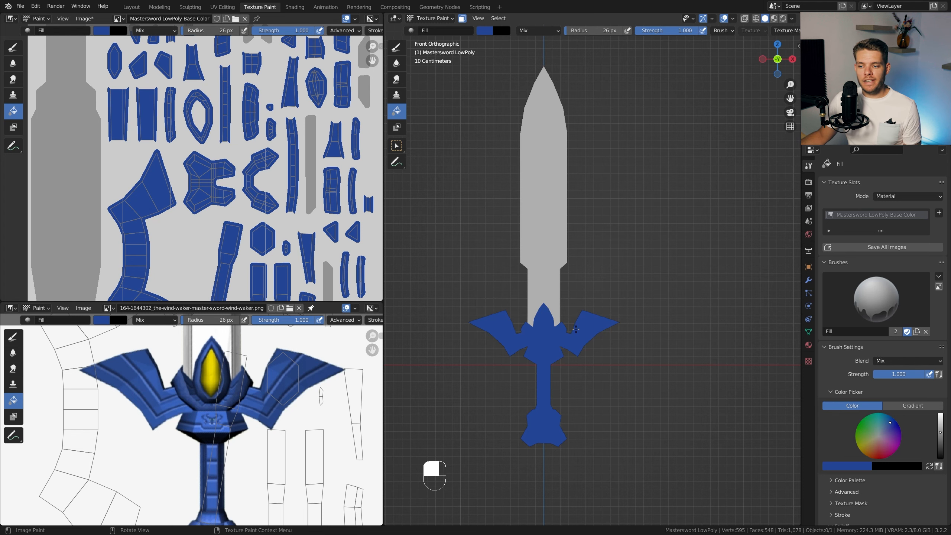
- In Edit Mode, replace the face selection with only the gem's faces using Circle Select, and return to Texture Paint mode
scroll(576, 329, up, 6)
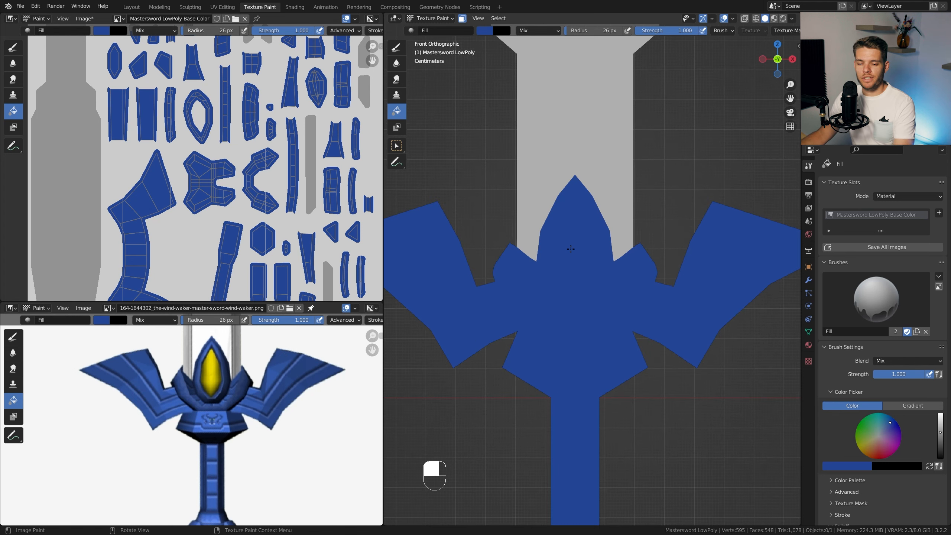
key(Tab)
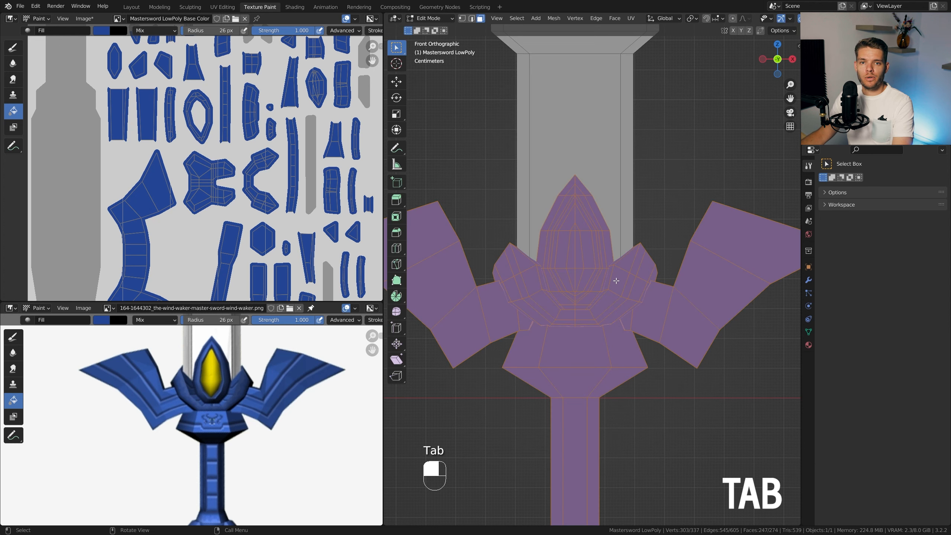
click(670, 185)
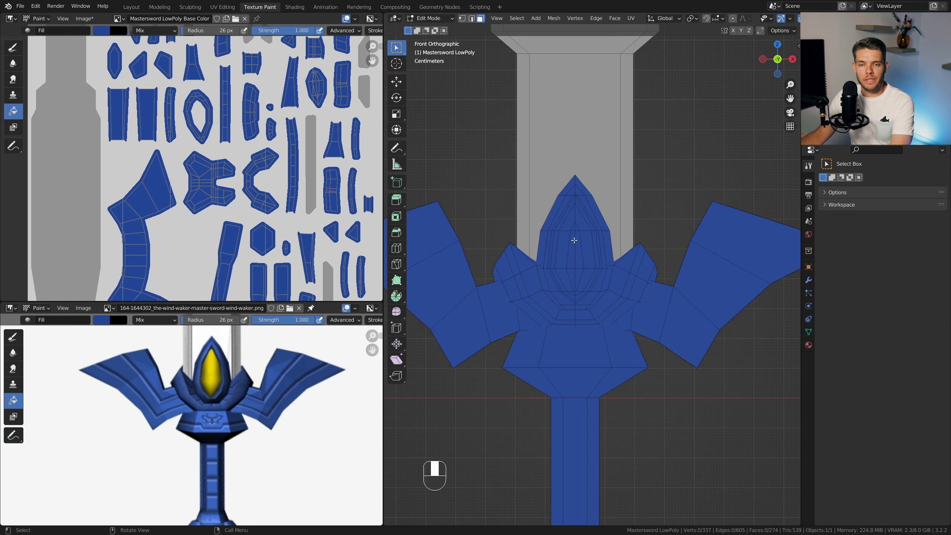
key(c)
click(574, 244)
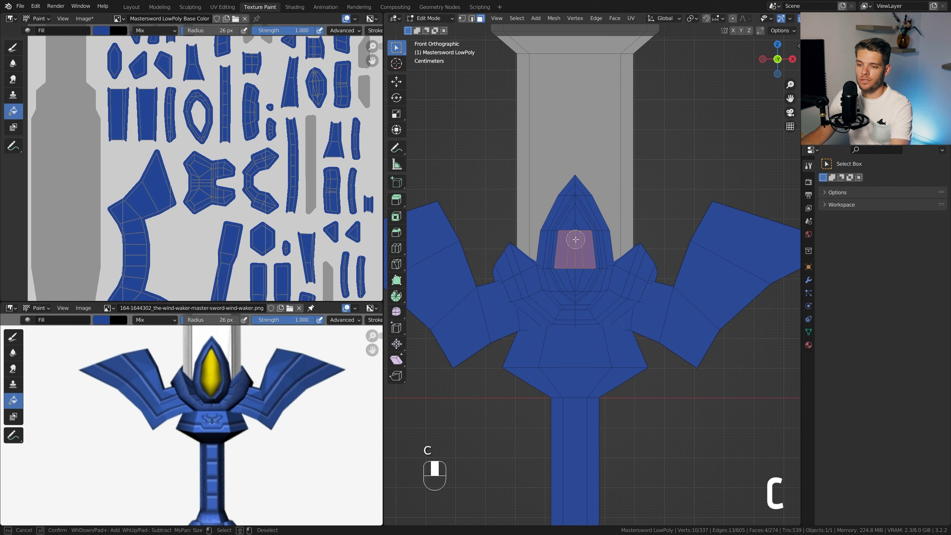
click(576, 228)
mouse_move(575, 228)
mouse_down()
mouse_move(573, 219)
mouse_move(564, 240)
mouse_move(584, 241)
mouse_move(575, 293)
mouse_up()
key(Escape)
key(Tab)
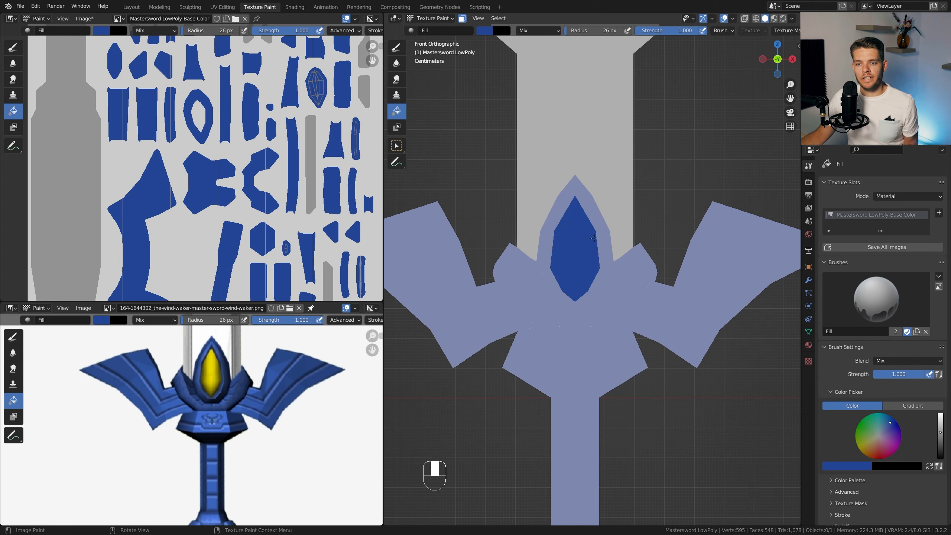
- Sample the yellow of the reference sword's gem as the fill colour and fill the masked gem faces with it
click(484, 31)
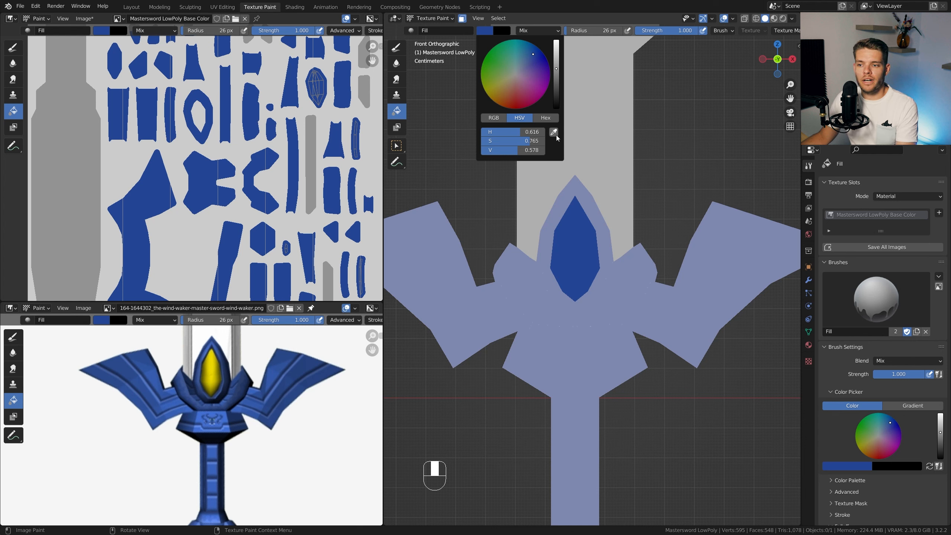
click(485, 32)
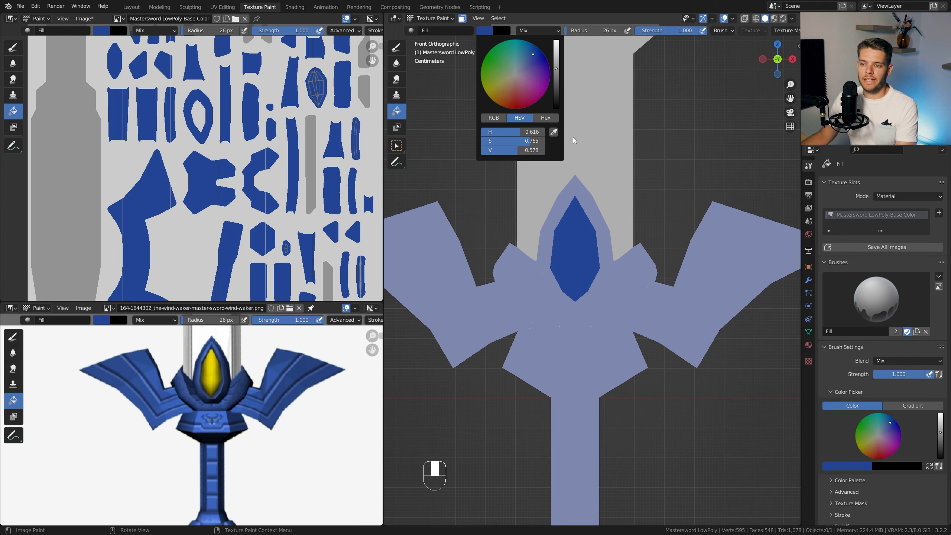
click(554, 133)
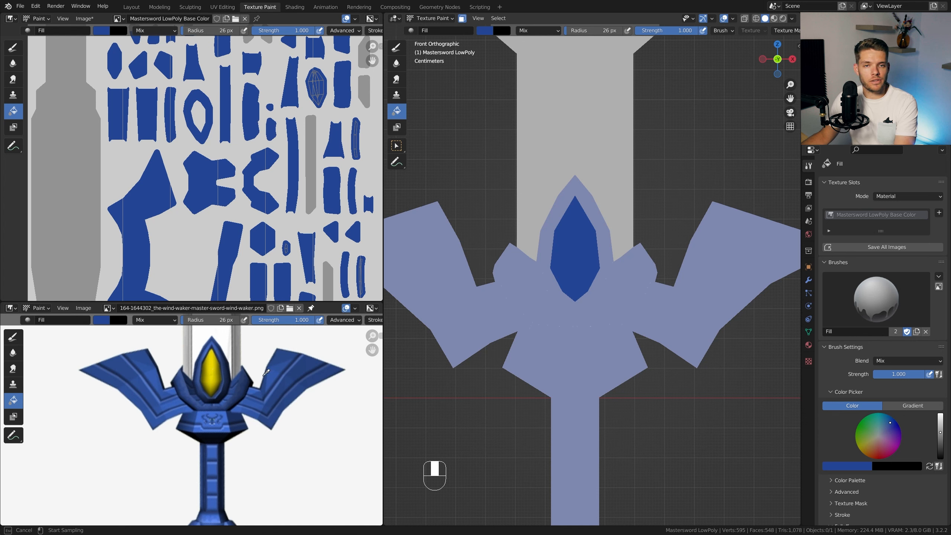
click(209, 377)
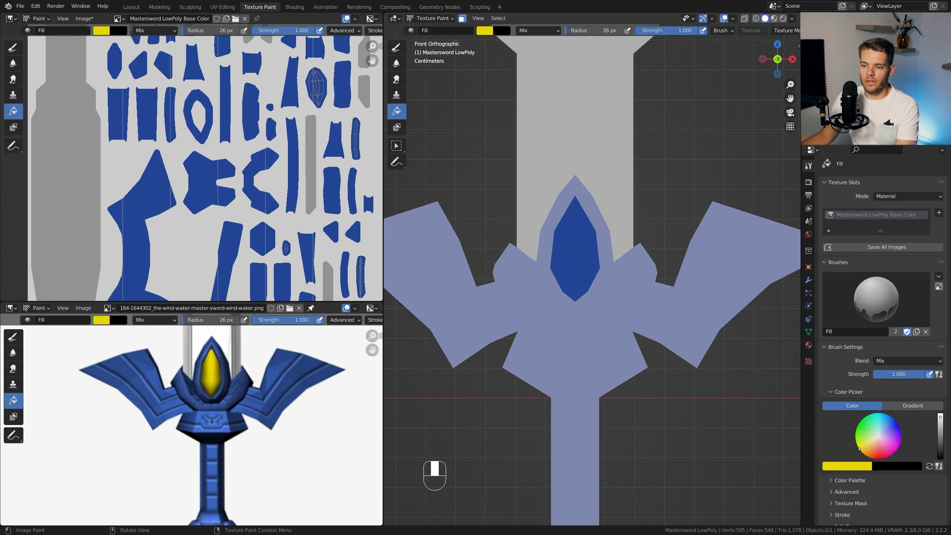
click(556, 267)
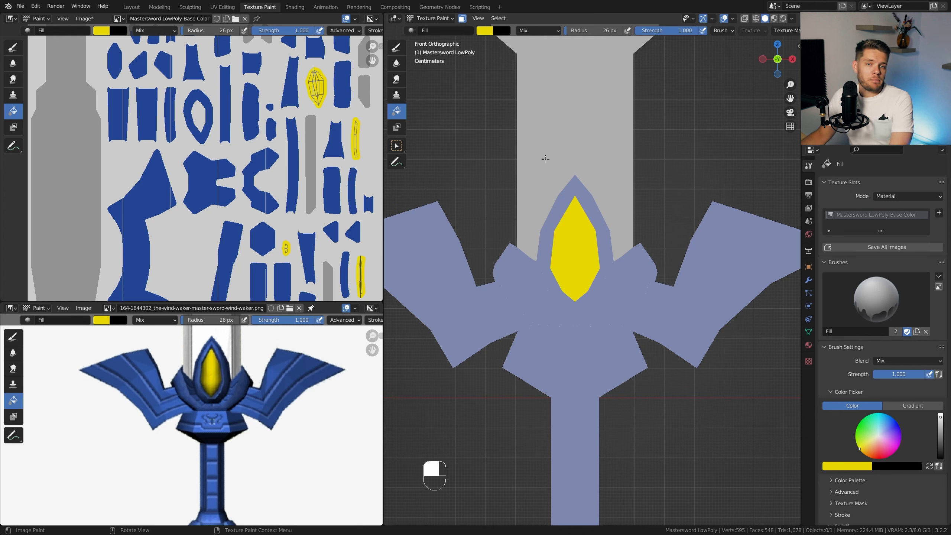
- Sample the blue of the reference sword's guard as the fill colour, and replace it with the yellow sampled from its gem
key(s)
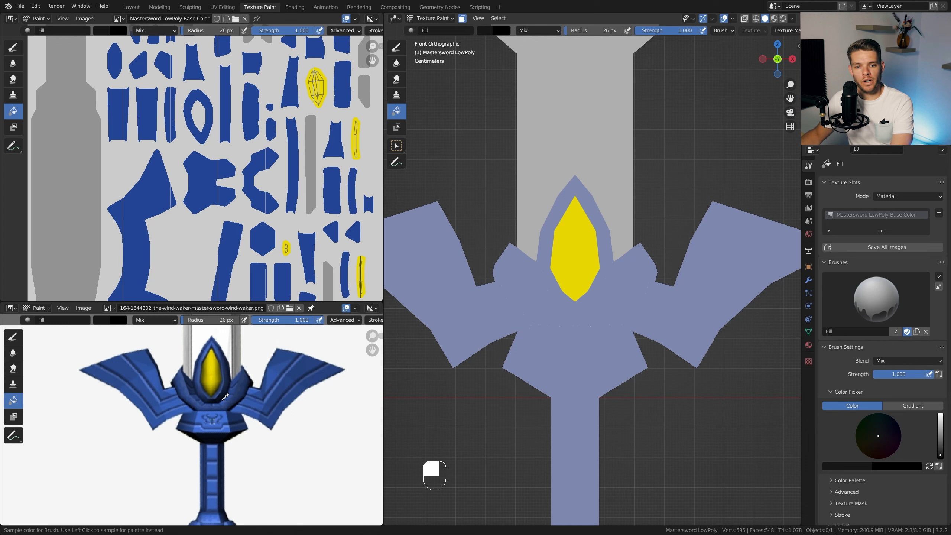
click(226, 396)
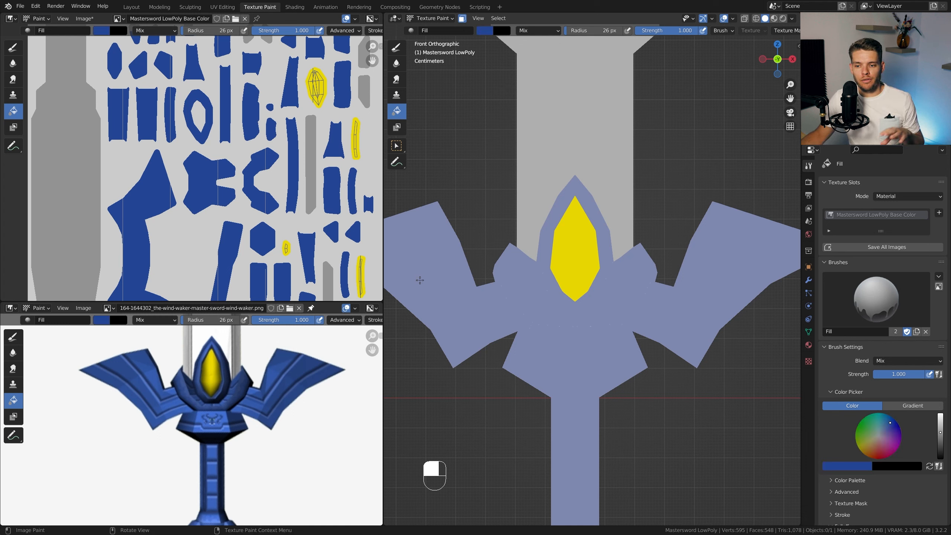
click(486, 31)
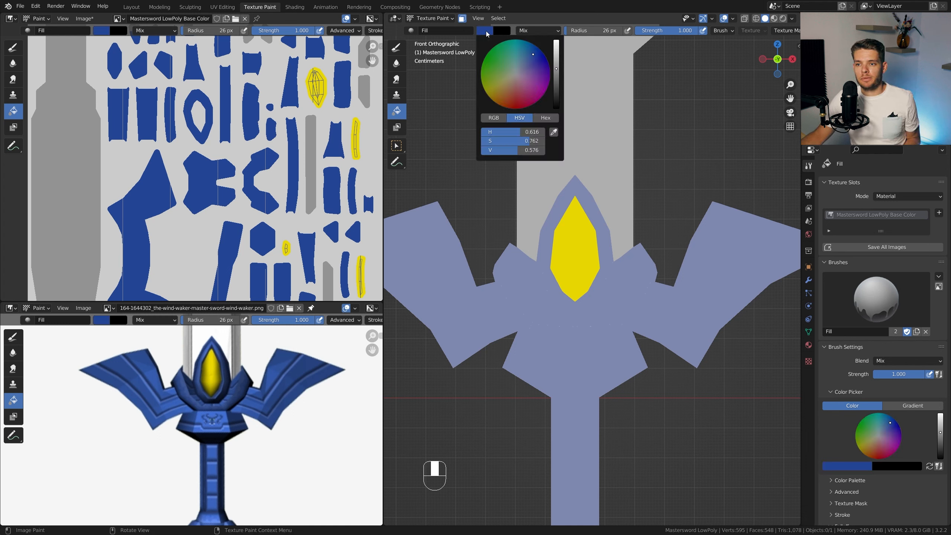
click(553, 132)
click(211, 374)
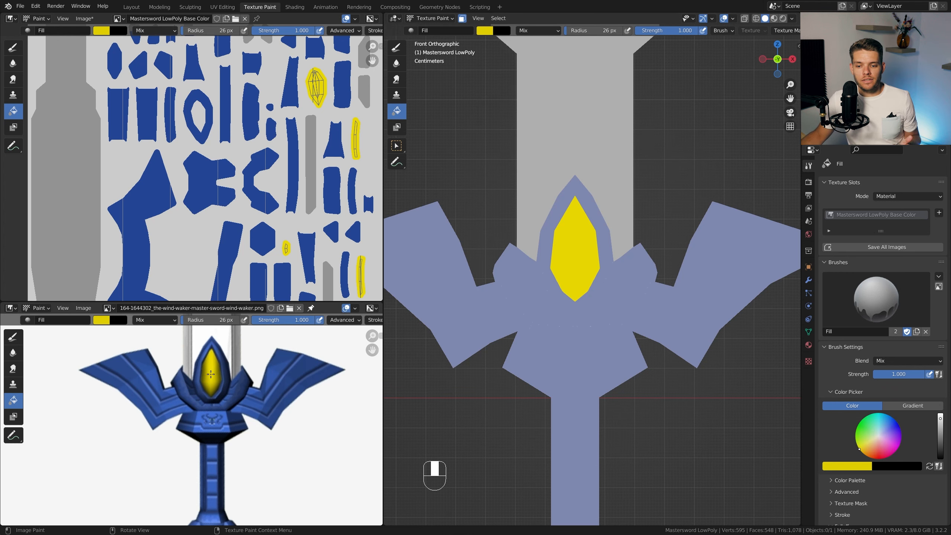
- Select all faces of the sword in the paint mask and frame the whole sword
key(a)
scroll(606, 181, down, 4)
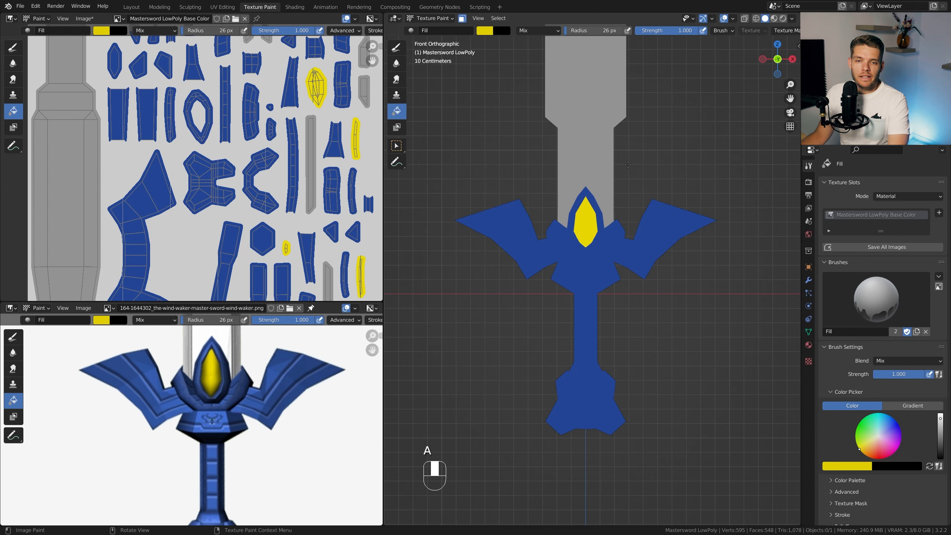
shift+middle_drag(628, 165, 621, 268)
scroll(603, 239, down, 3)
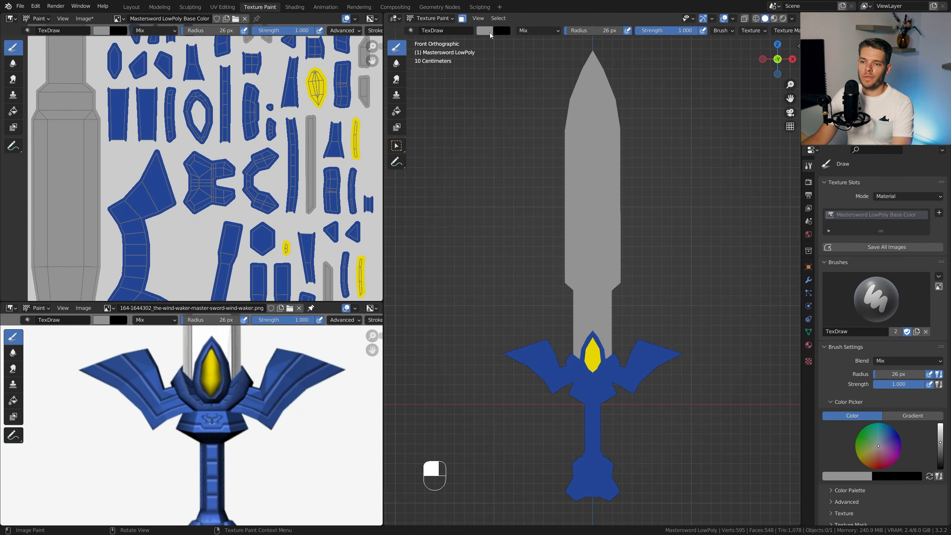
- Darken the Draw brush's colour to a grey with an HSV value of 0.321
click(490, 35)
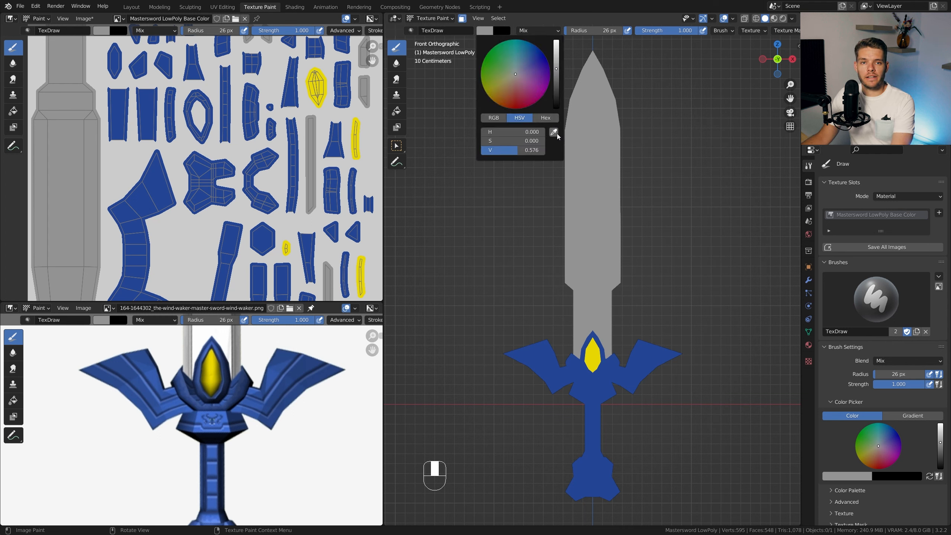
click(489, 30)
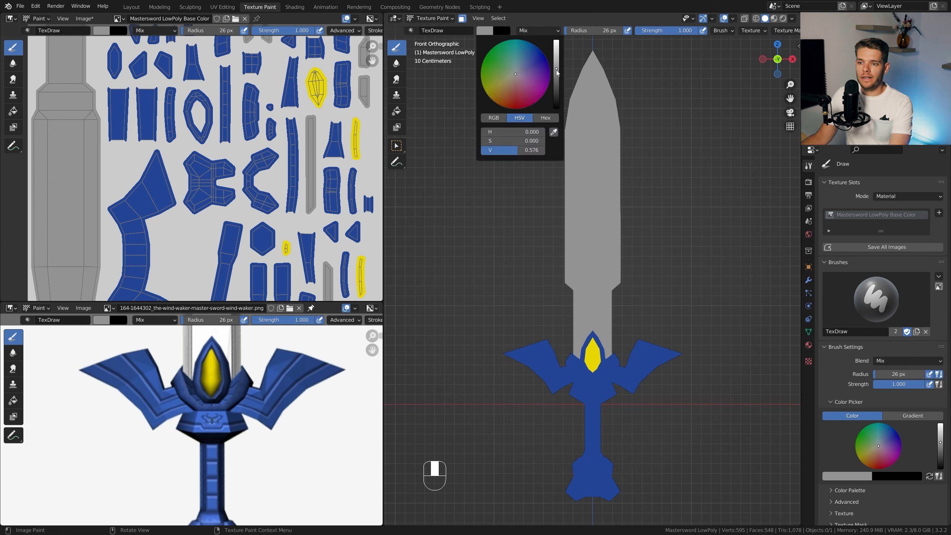
drag(558, 73, 560, 87)
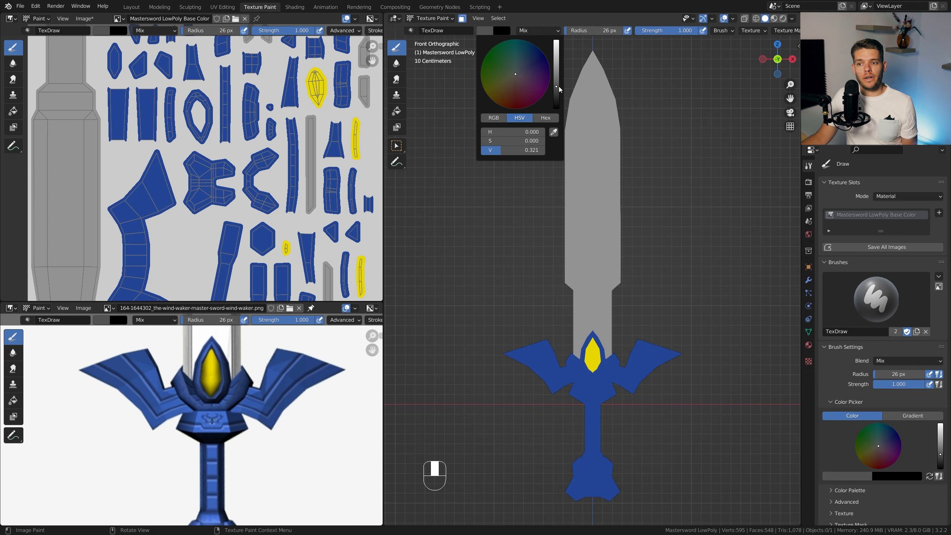